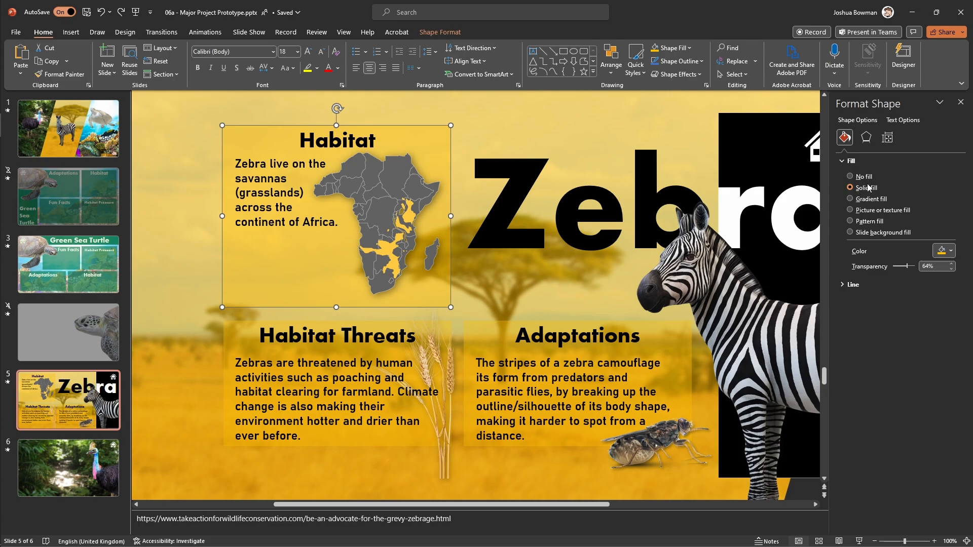
Show the Habitat background shape's line settings and adjust its fill transparency
click(854, 286)
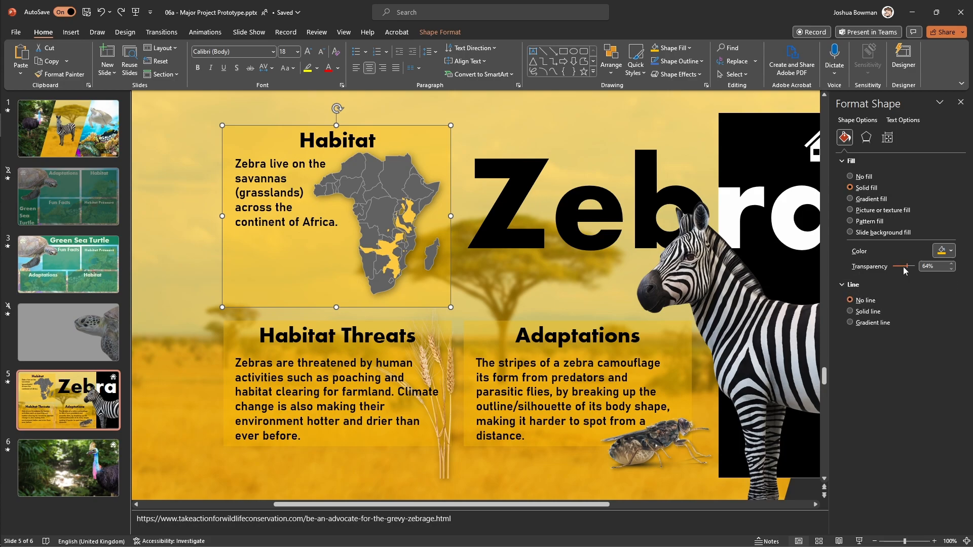
mouse_move(906, 270)
mouse_down()
mouse_move(920, 272)
mouse_move(890, 273)
mouse_move(907, 274)
mouse_up()
Try two outer shadow presets on the Africa map picture in the Habitat section
click(309, 225)
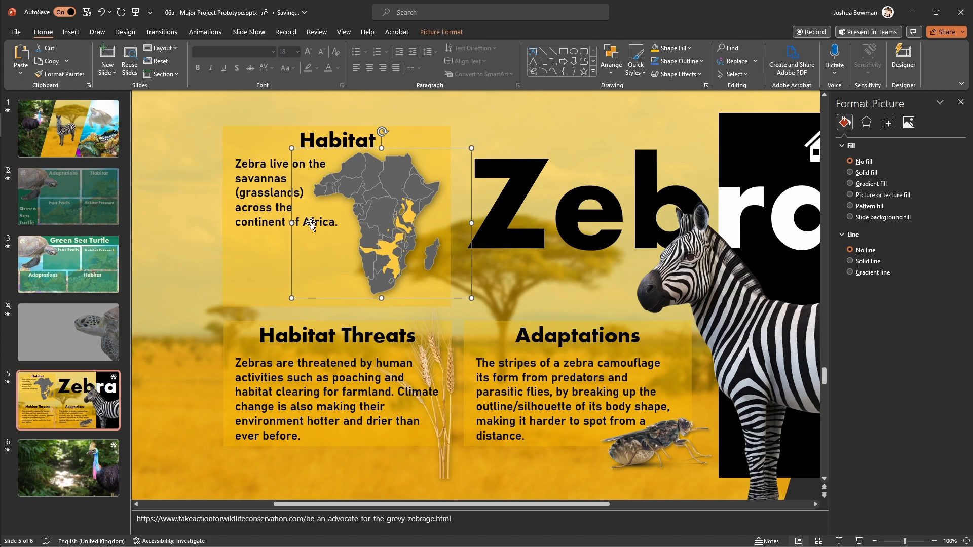
mouse_move(372, 206)
mouse_down()
mouse_move(283, 193)
mouse_move(345, 218)
mouse_move(281, 129)
mouse_move(367, 190)
mouse_move(389, 147)
mouse_move(381, 199)
mouse_up()
click(866, 122)
click(843, 147)
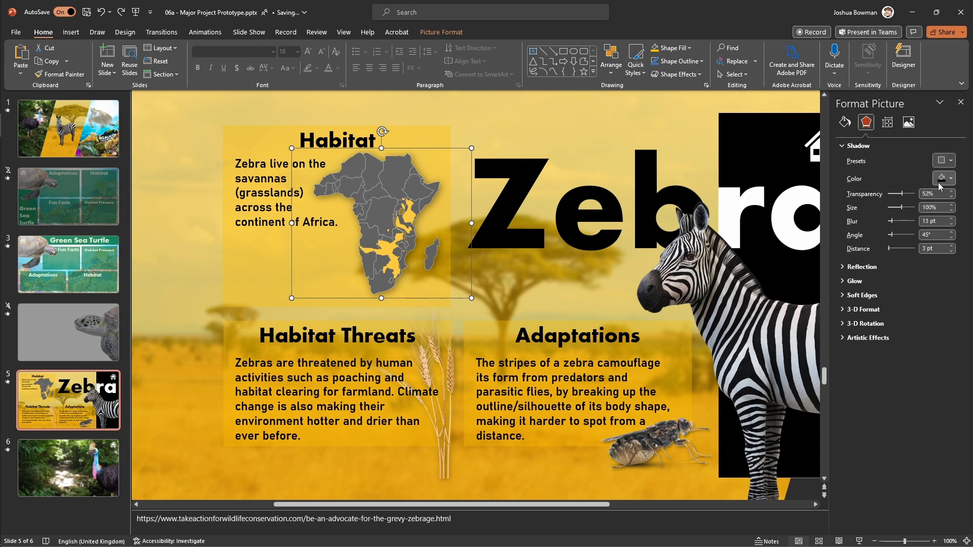
click(943, 160)
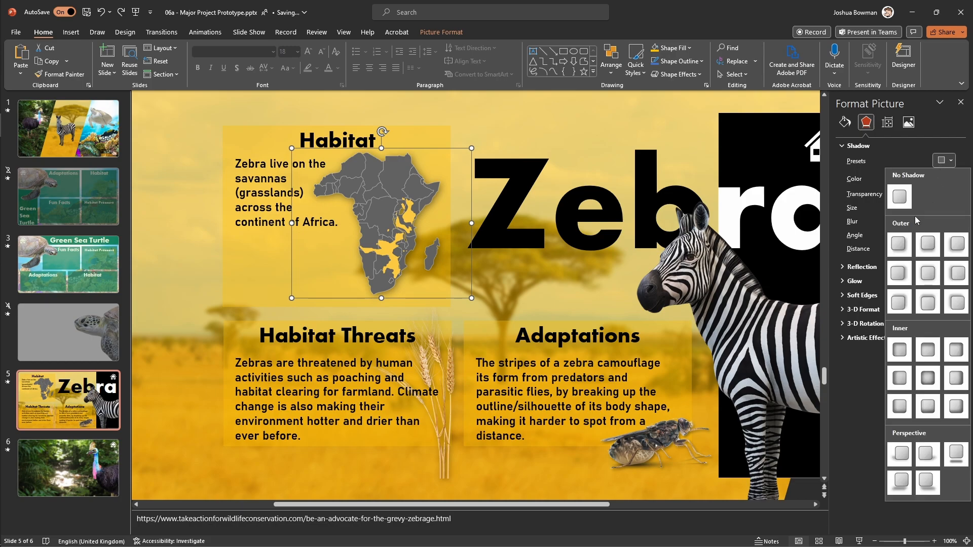
click(898, 243)
click(942, 161)
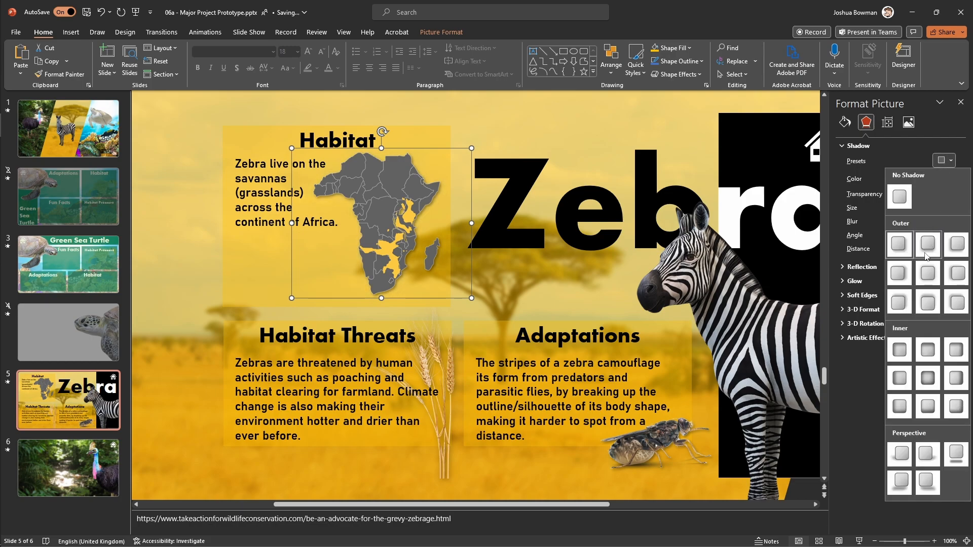
click(927, 274)
Try an inner shadow preset and two perspective shadow presets on the Africa map picture
click(941, 161)
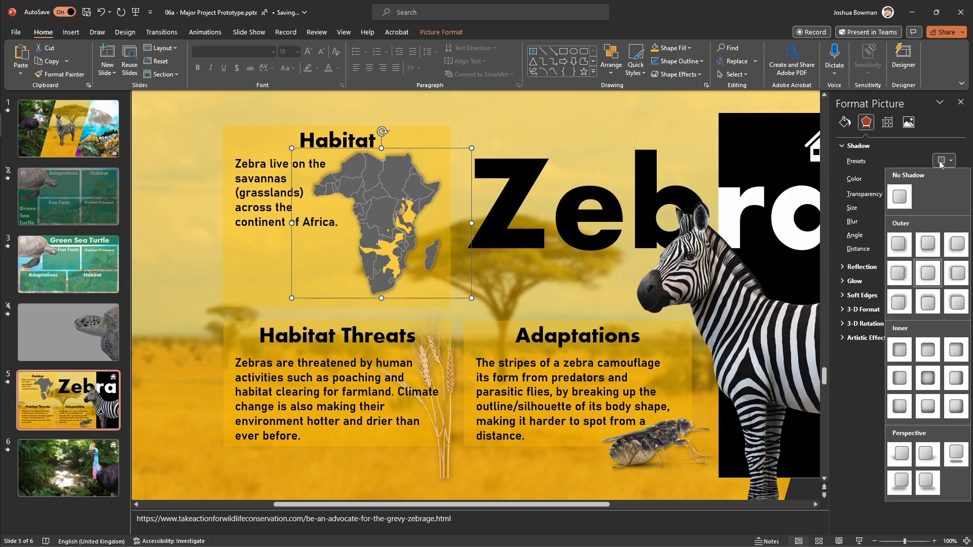
click(931, 355)
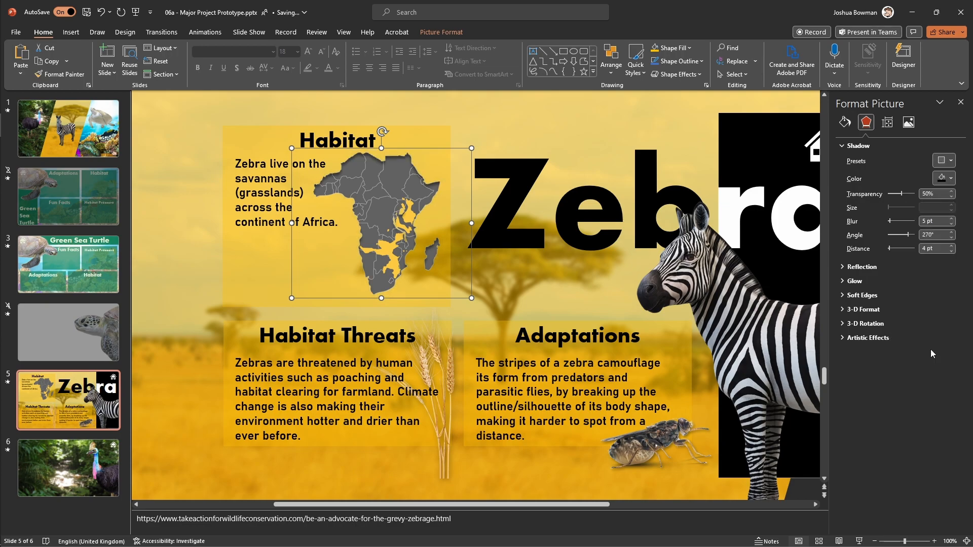
click(941, 161)
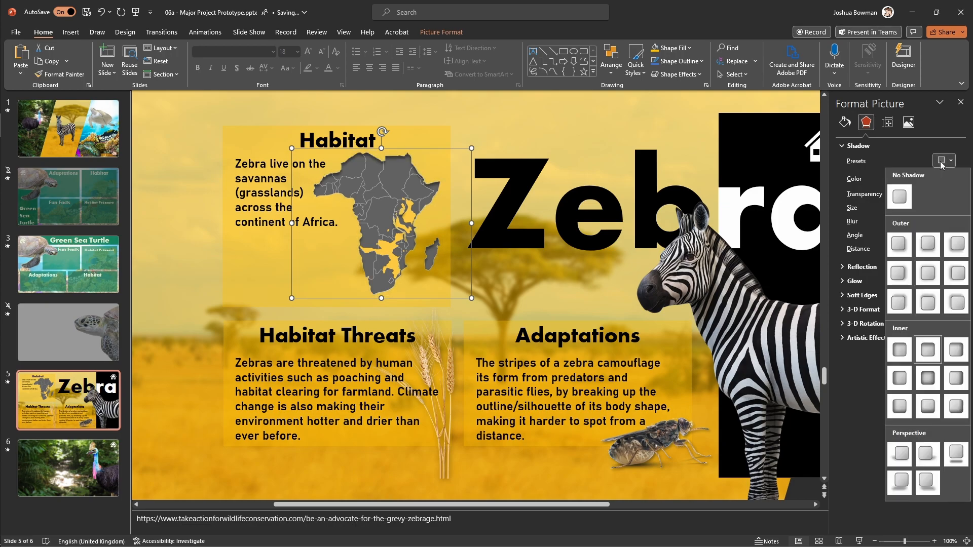
click(955, 455)
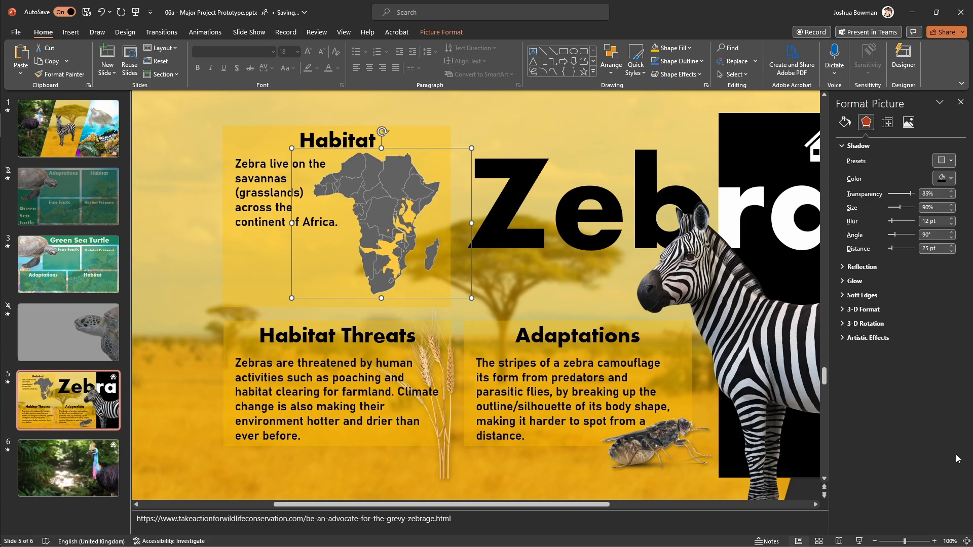
click(941, 161)
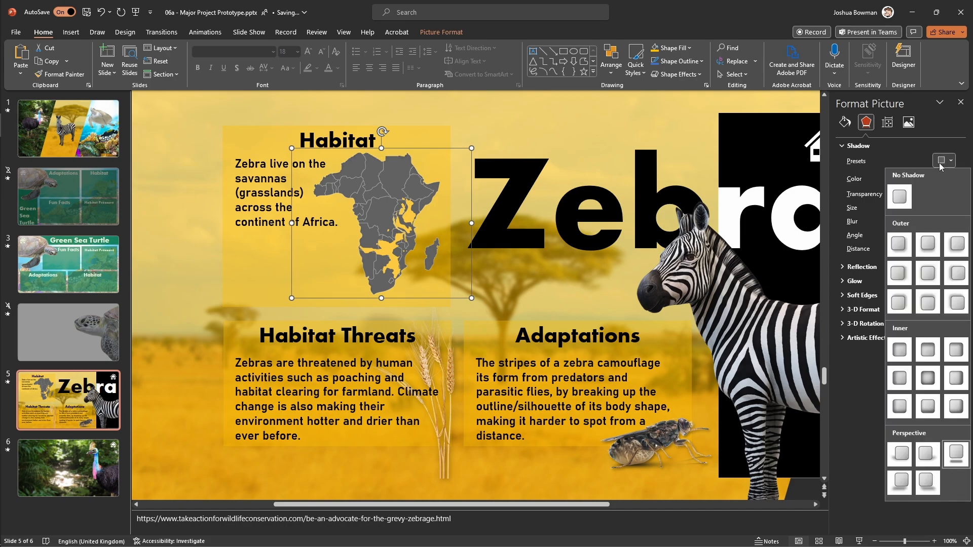
click(904, 454)
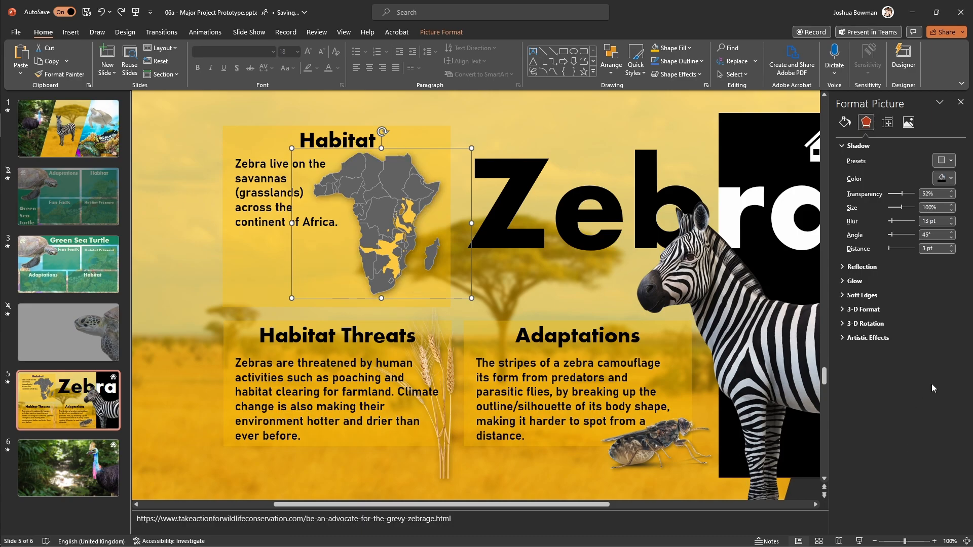
click(857, 146)
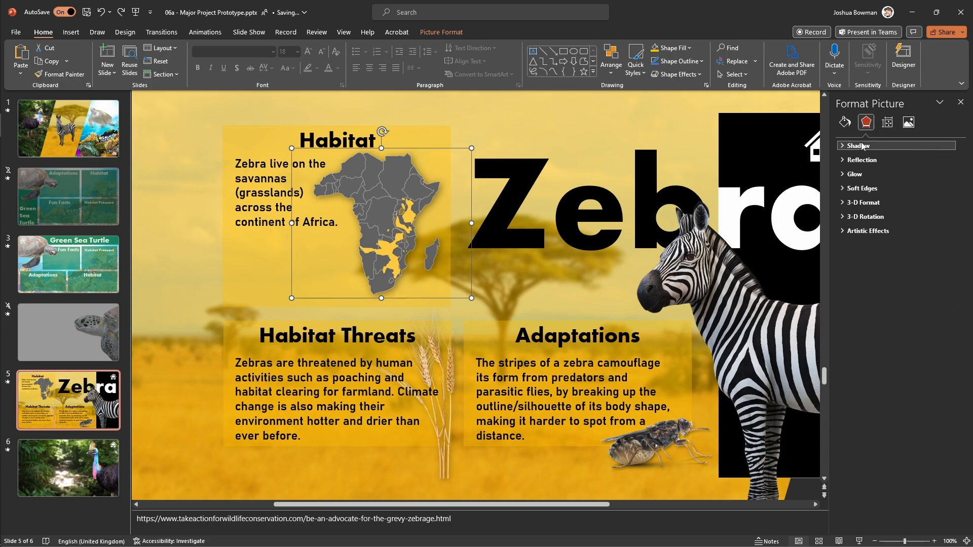
Group the Habitat section's background, map picture, body text and title, and move the group over the start of the Zebra title
click(272, 193)
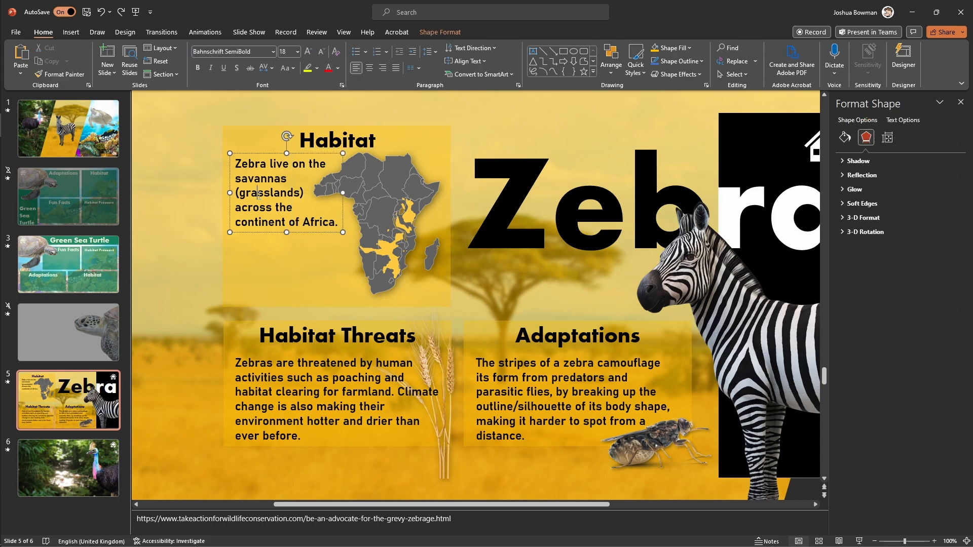
click(302, 140)
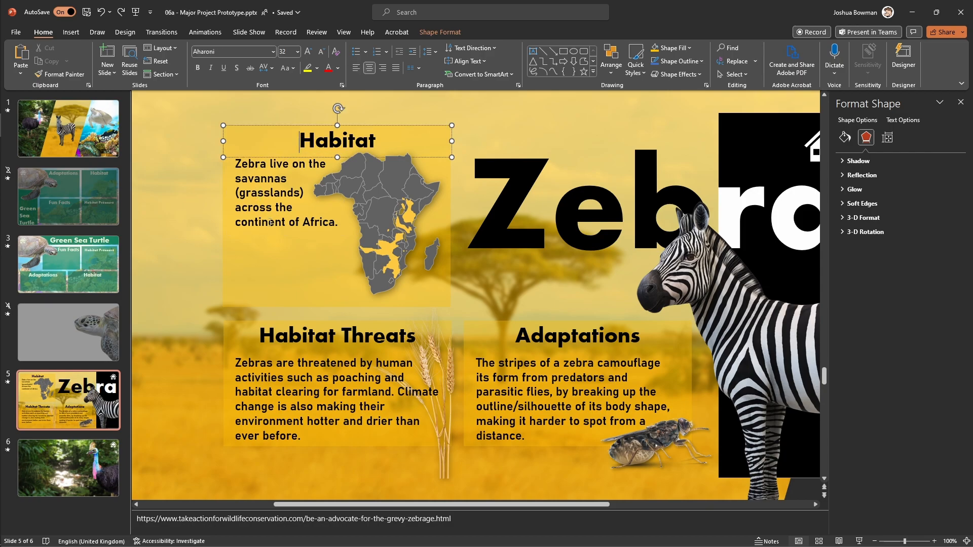
click(244, 265)
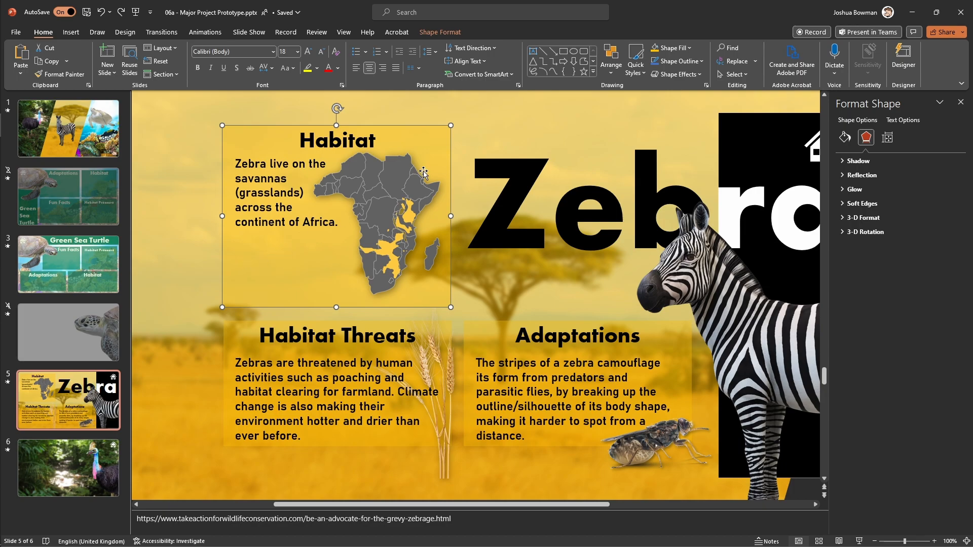
click(403, 183)
shift+click(267, 186)
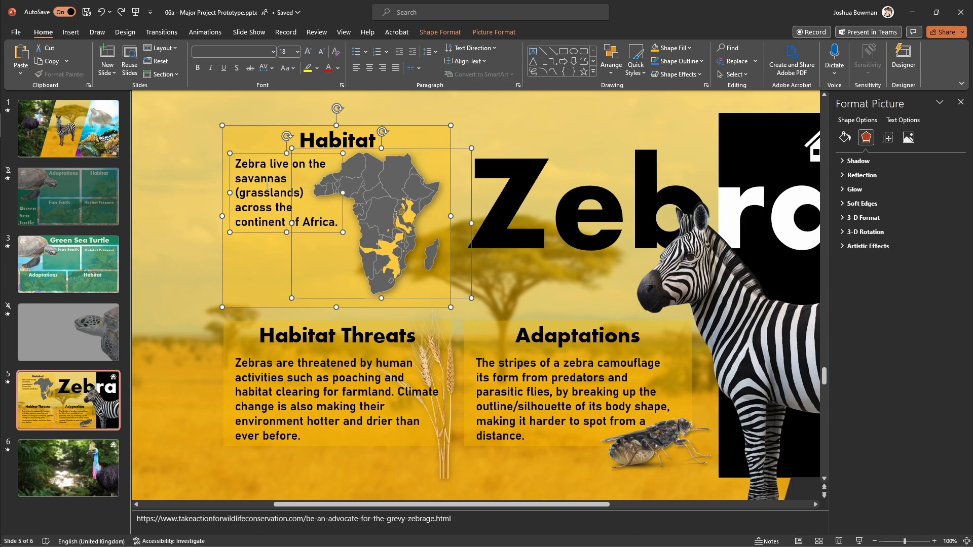
shift+click(317, 135)
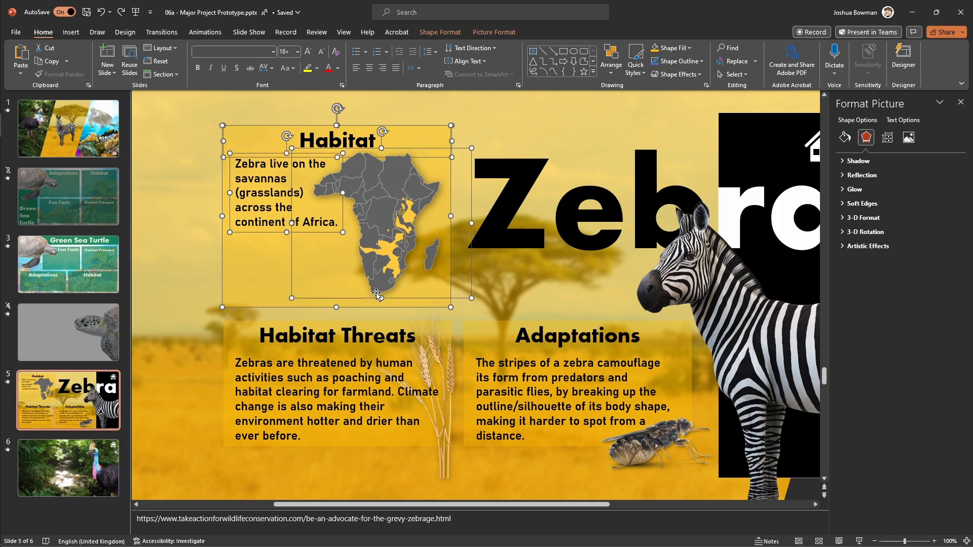
key(ctrl+g)
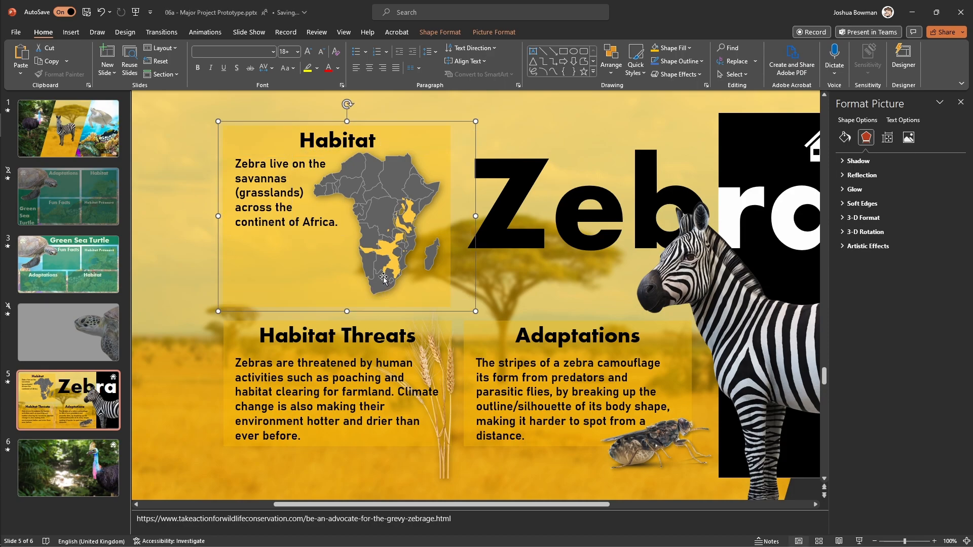
drag(302, 243, 437, 230)
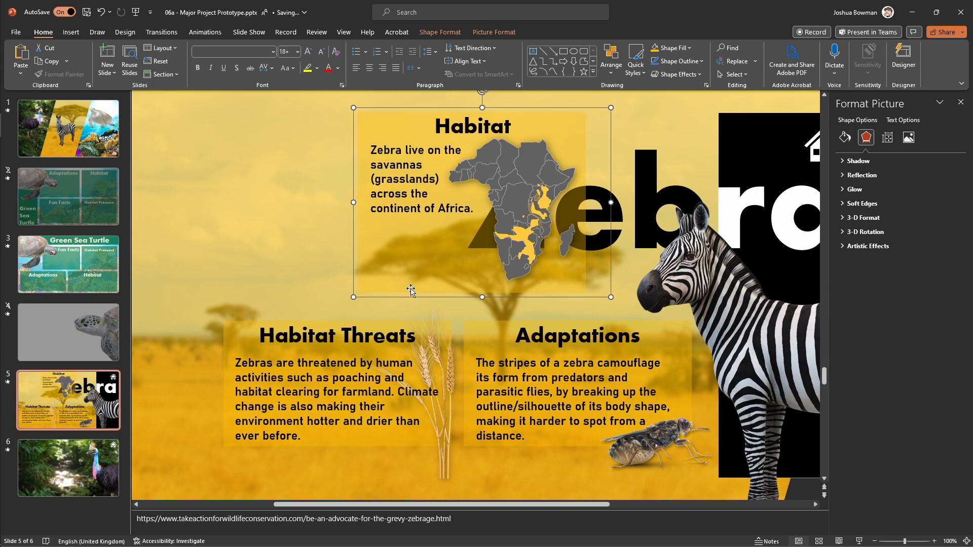
List the slide's objects and examine which name belongs to the zebra model, the Adaptations items, the Habitat group and the title
click(615, 64)
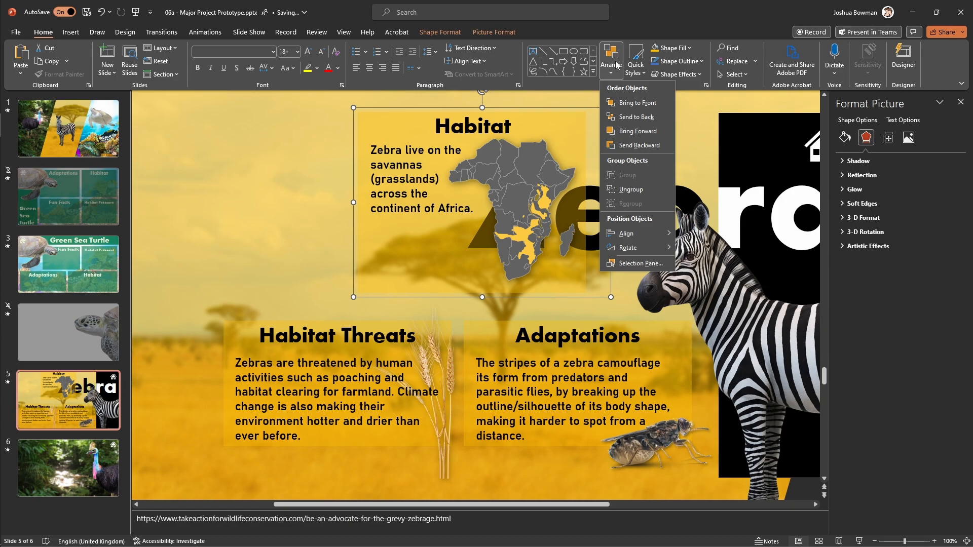
click(629, 263)
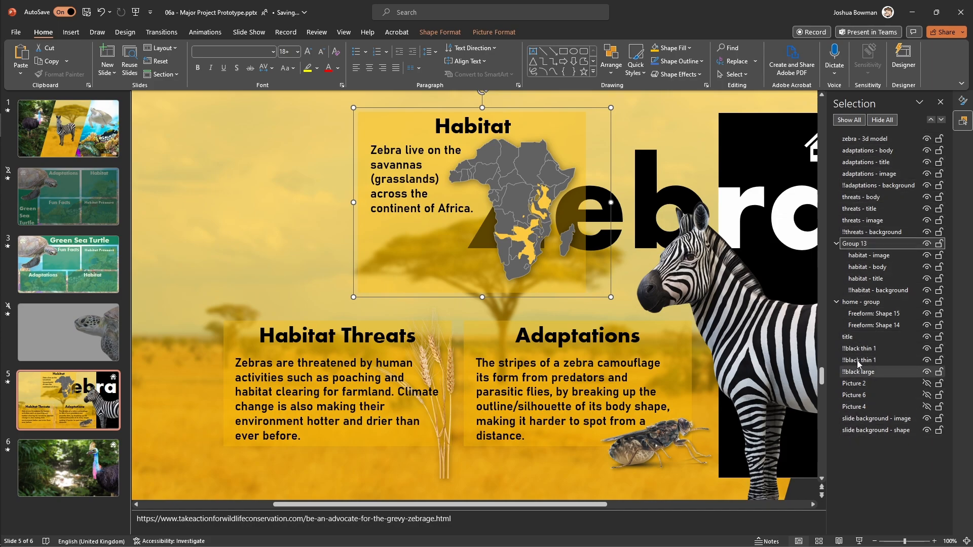
click(862, 139)
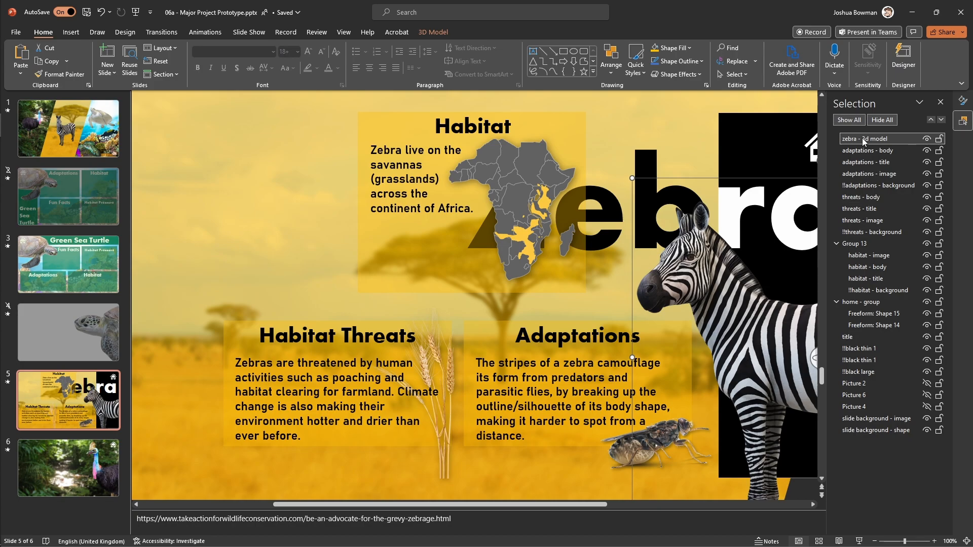
click(863, 152)
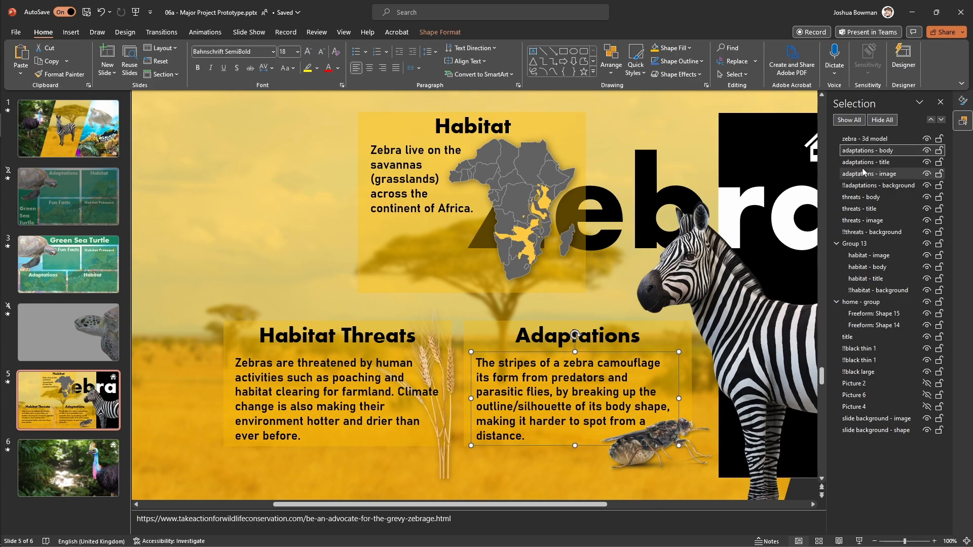
click(865, 162)
click(867, 175)
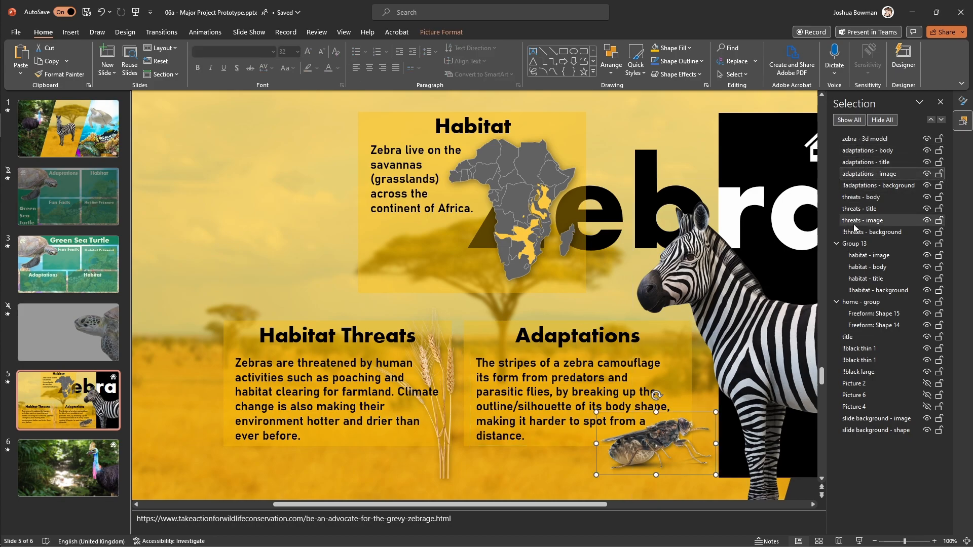
click(855, 245)
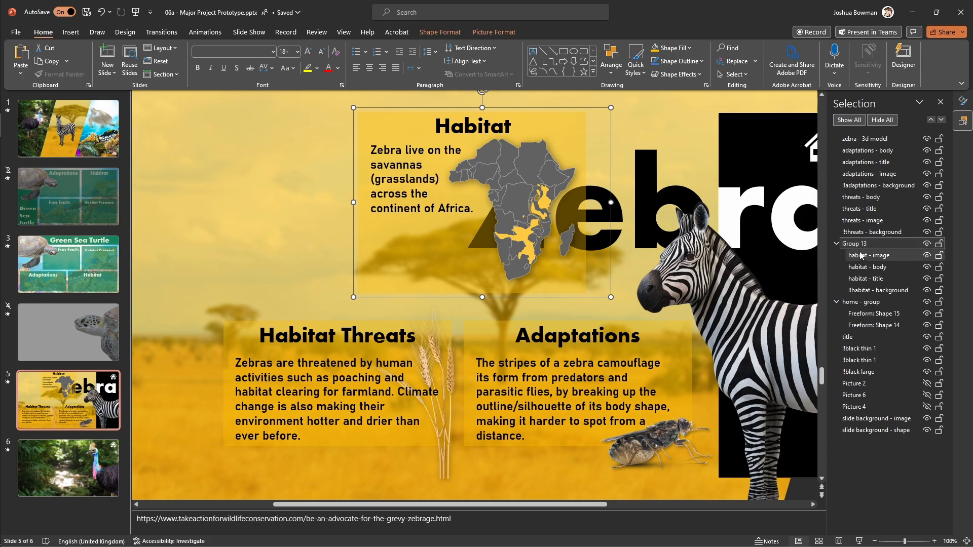
click(862, 255)
click(859, 267)
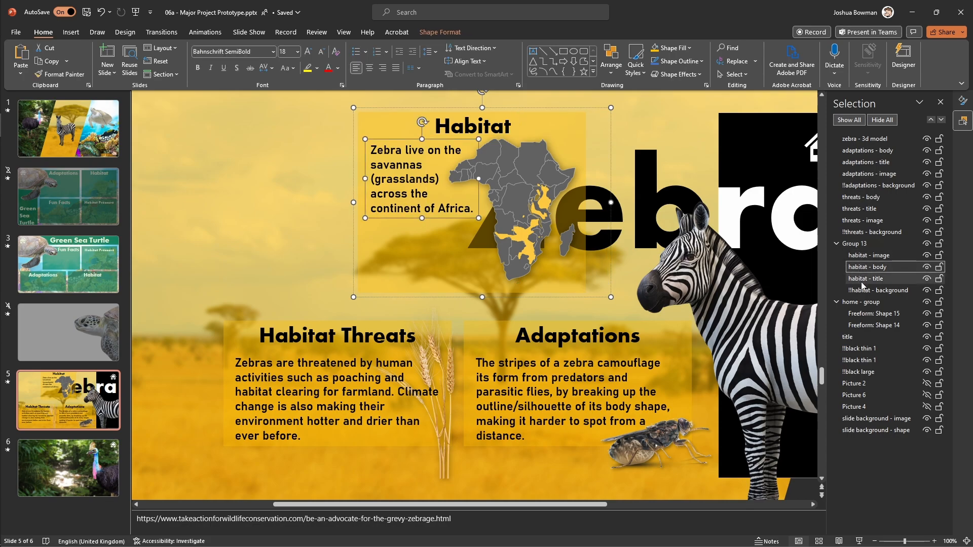
click(864, 278)
click(864, 291)
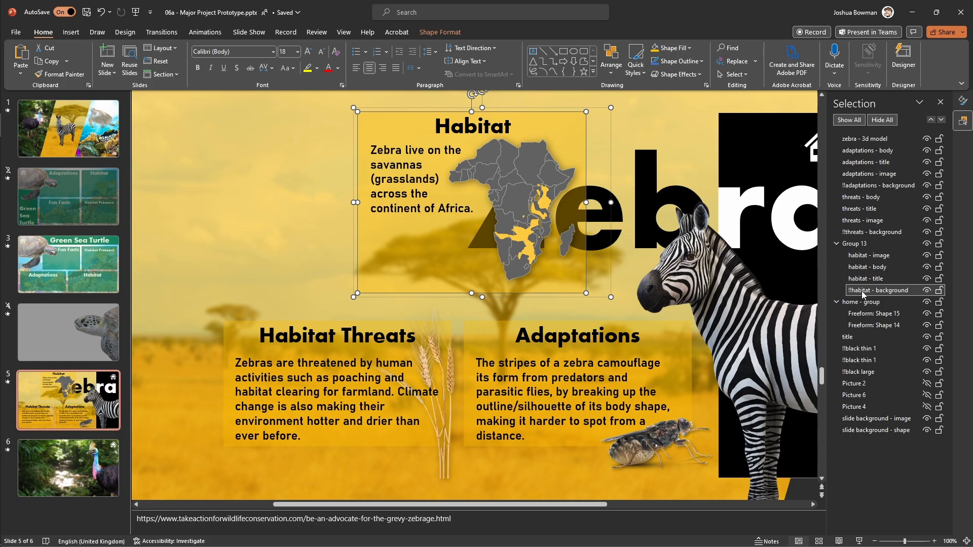
click(849, 337)
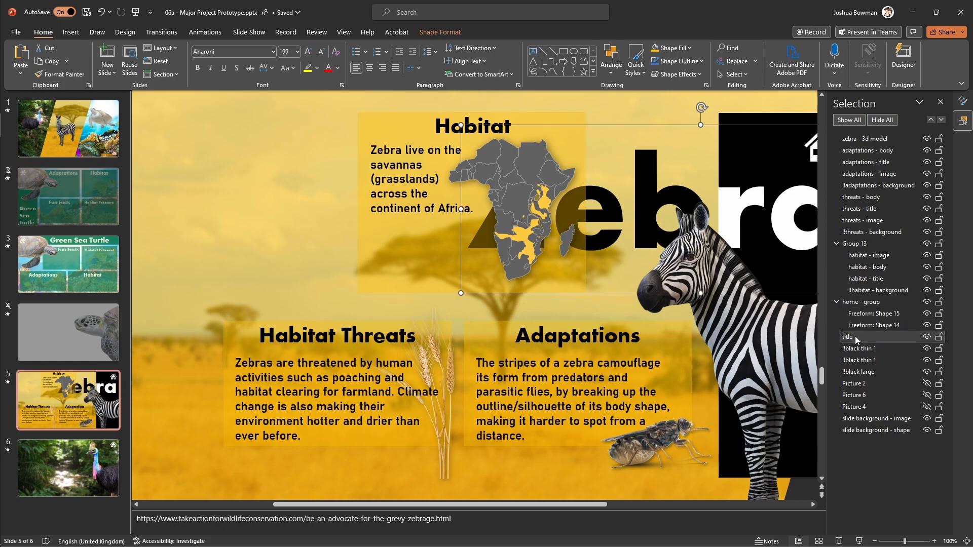
Try placing the Habitat group behind the title in the stacking order, and undo the reordering, the group's move and the grouping
drag(855, 247, 849, 342)
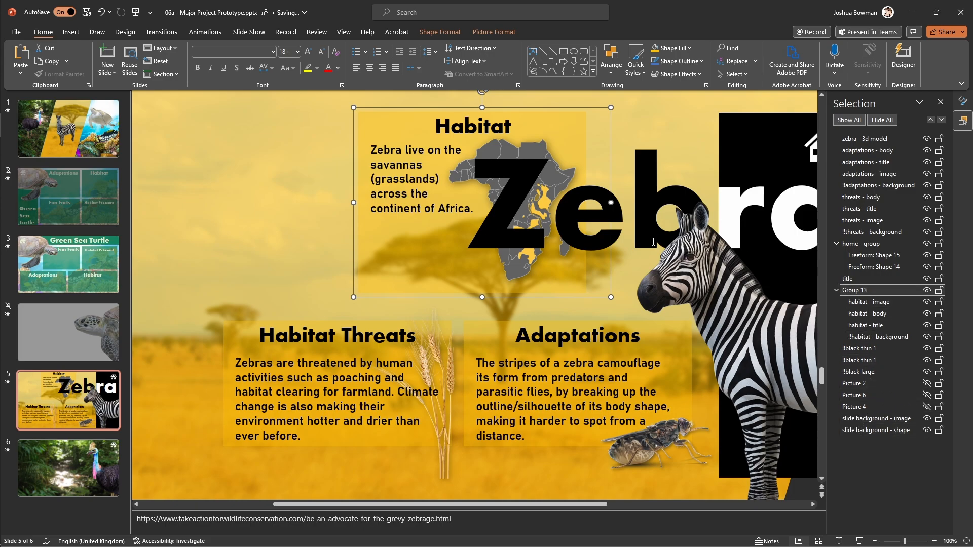
key(ctrl+z)
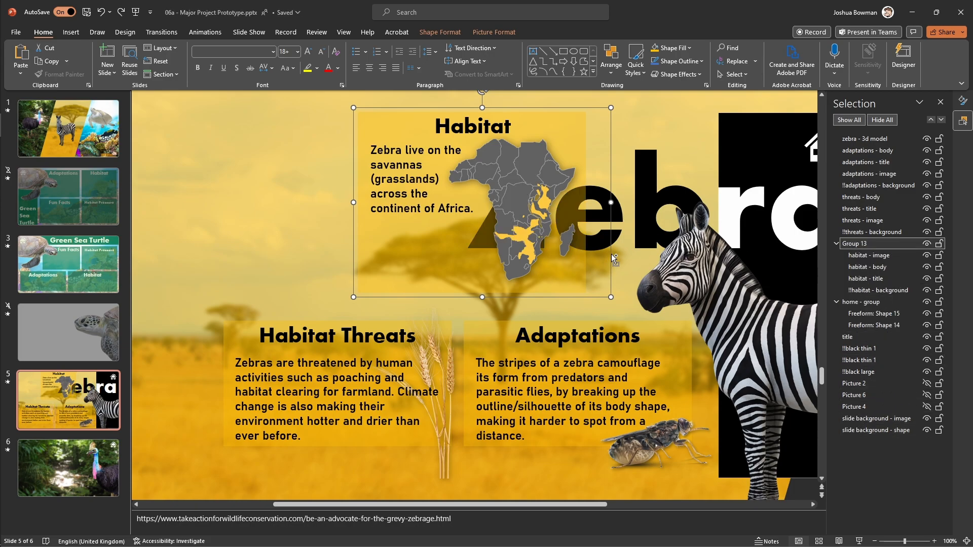
key(ctrl+z)
key(ctrl+z)
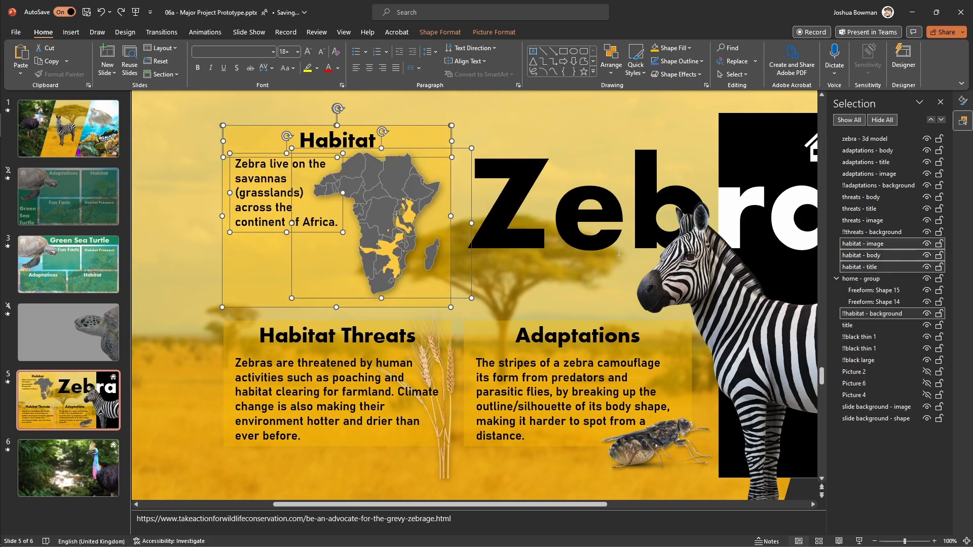
Place the !!habitat - background object directly beneath habitat - title in the stacking order
click(856, 325)
drag(865, 313, 858, 270)
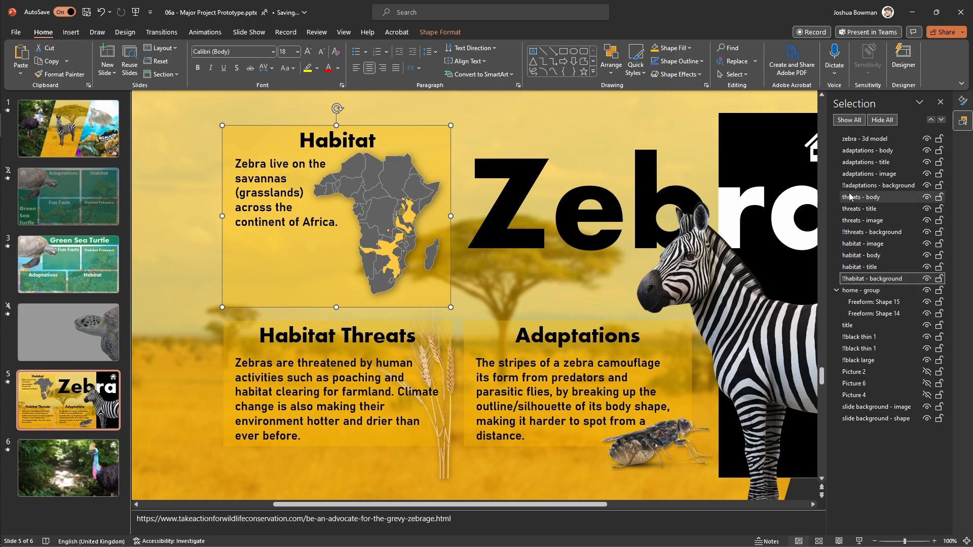
Examine the named adaptations and threats objects by selecting each one in the object list
click(853, 151)
click(854, 163)
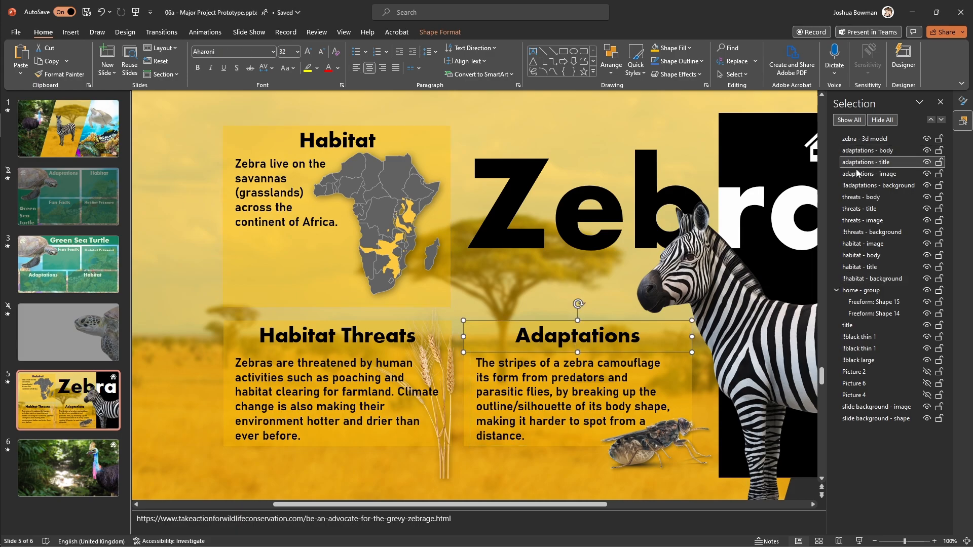
click(857, 174)
click(864, 186)
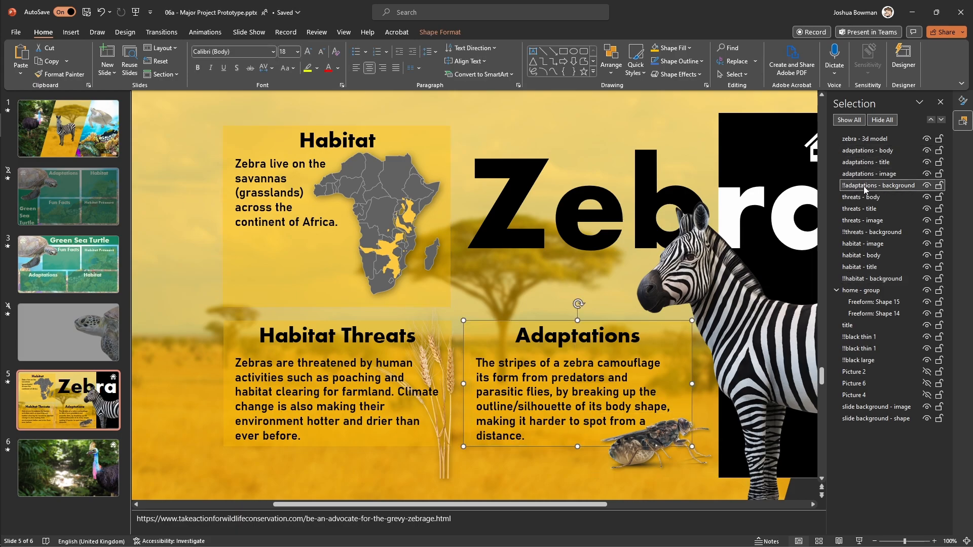
click(869, 232)
click(866, 197)
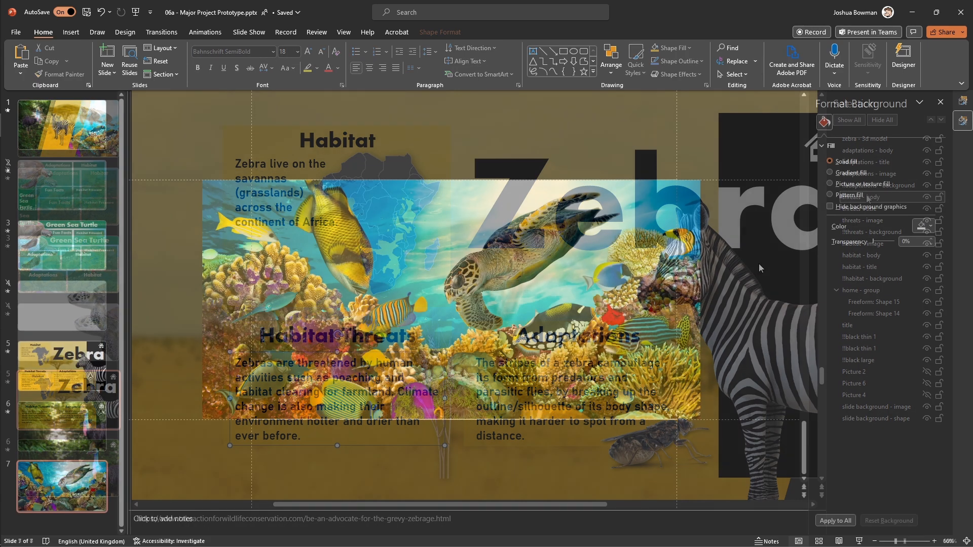
Trace the sea turtle on the coral reef picture with a closed freeform shape about 14.5 cm wide and 11.4 cm high
scroll(573, 254, up, 3)
scroll(573, 254, up, 1)
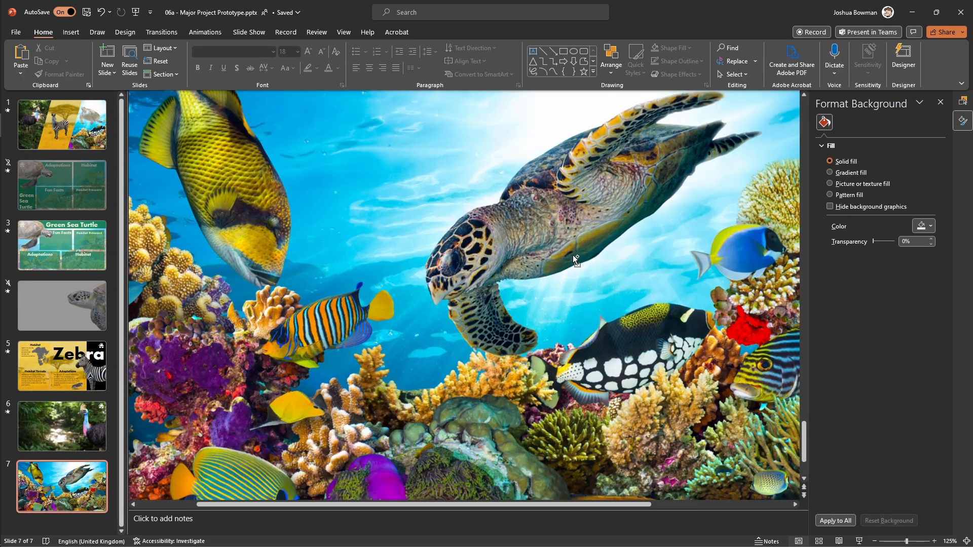
scroll(661, 276, up, 1)
scroll(664, 276, up, 1)
scroll(664, 279, down, 1)
scroll(662, 283, up, 1)
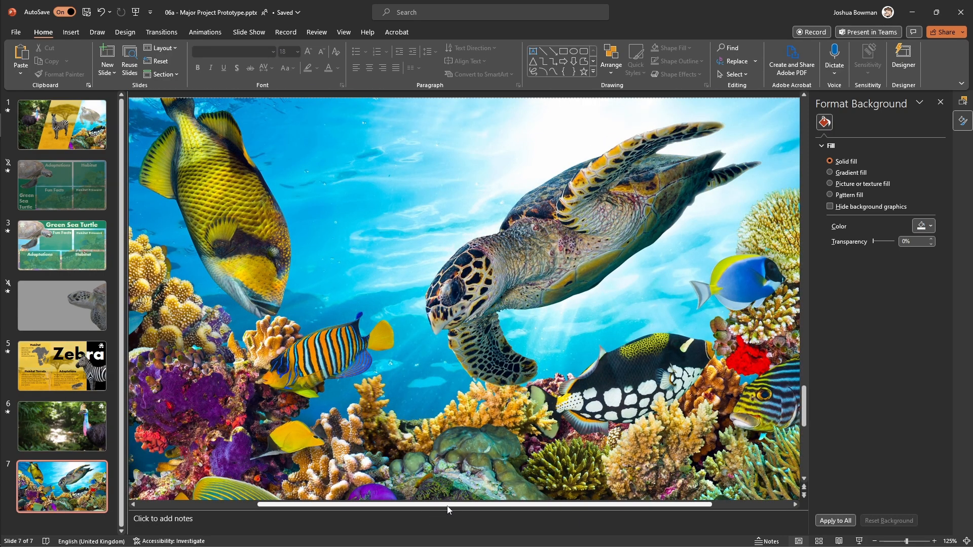
drag(437, 506, 466, 506)
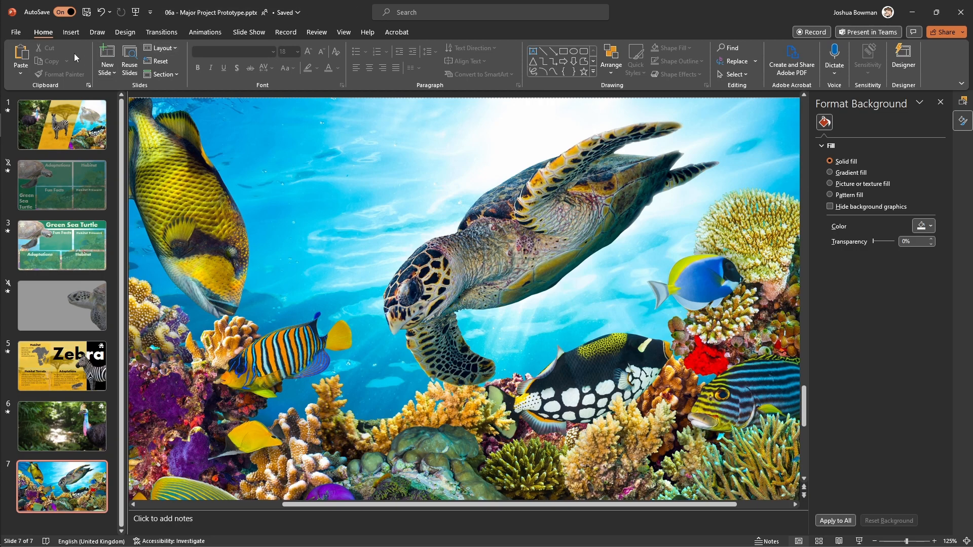
click(71, 32)
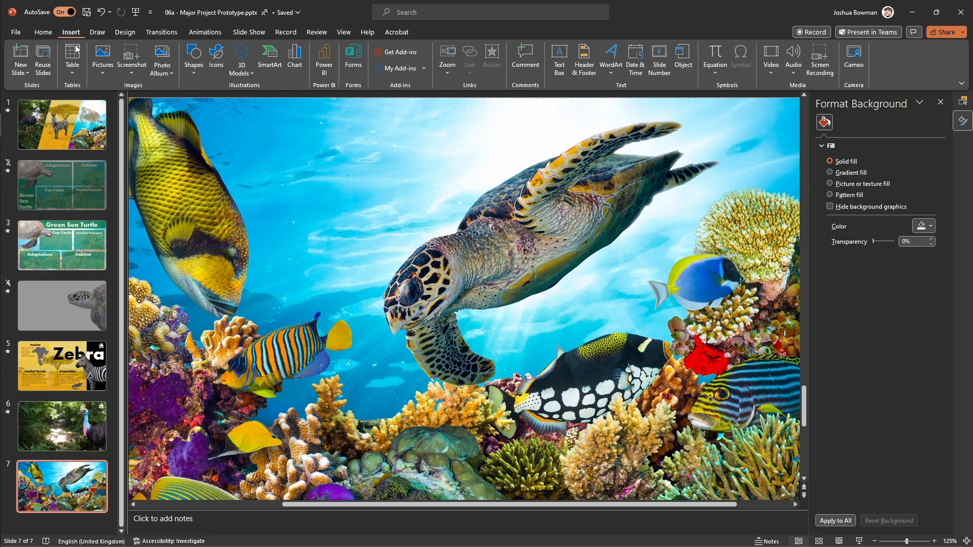
click(193, 64)
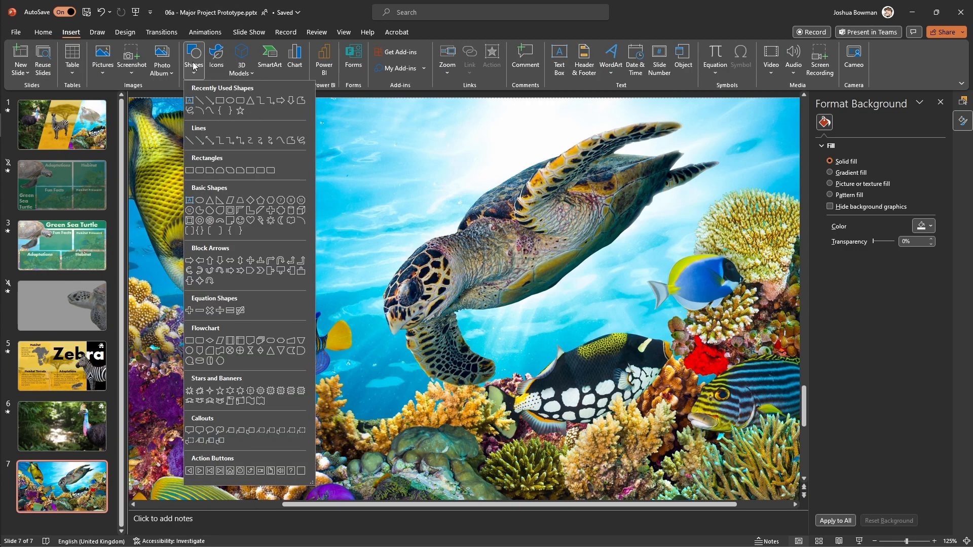
click(302, 101)
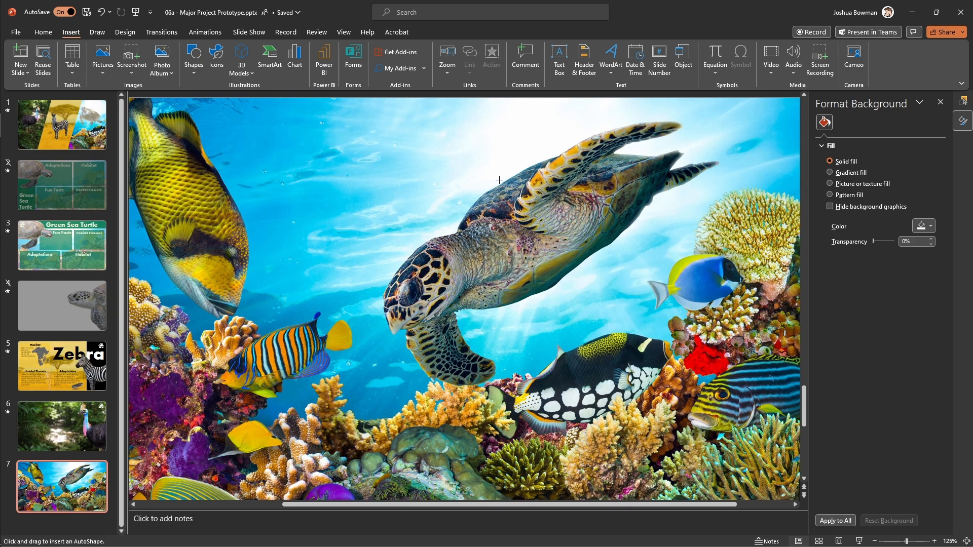
click(499, 180)
click(470, 196)
click(455, 230)
click(425, 234)
click(396, 267)
click(378, 292)
click(378, 317)
click(390, 338)
click(401, 339)
click(403, 352)
click(430, 387)
click(458, 313)
click(504, 311)
click(551, 291)
click(581, 269)
click(617, 246)
click(658, 197)
click(724, 163)
click(685, 169)
click(689, 151)
click(668, 149)
click(626, 150)
click(681, 131)
click(691, 123)
click(679, 117)
click(616, 120)
click(585, 134)
click(556, 154)
click(529, 161)
double_click(506, 174)
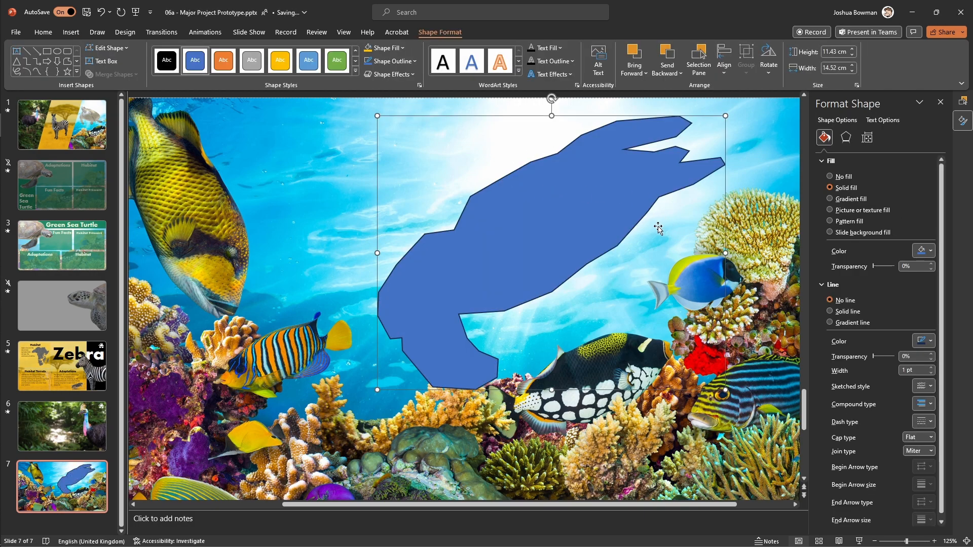
Select the reef picture together with the freeform shape on the slide, and clear the selection
ctrl+scroll(554, 225, down, 2)
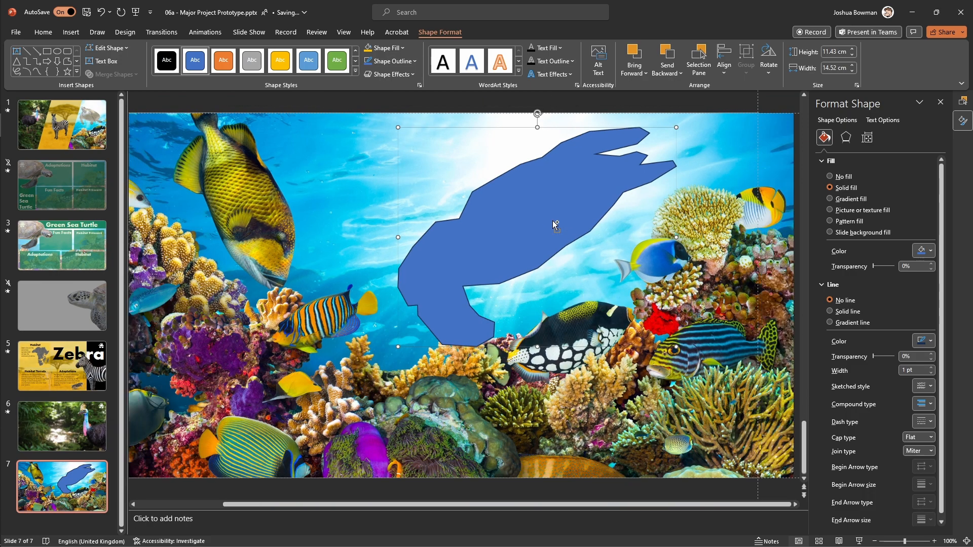
ctrl+scroll(553, 220, down, 2)
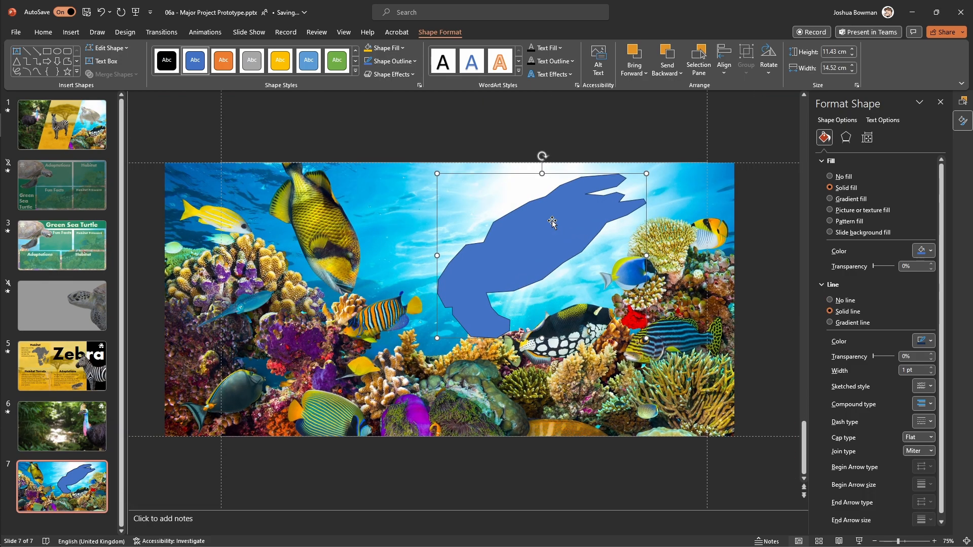
click(555, 138)
click(691, 215)
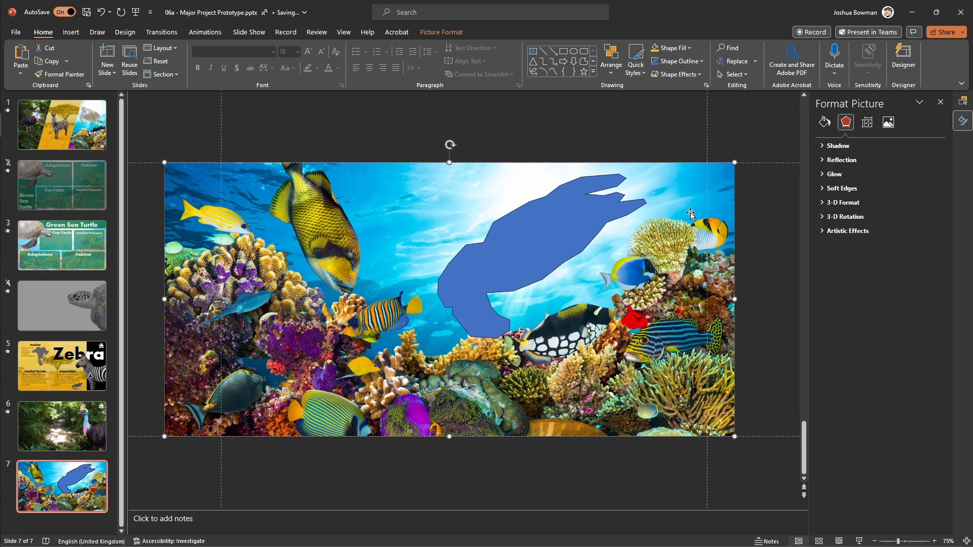
shift+click(543, 236)
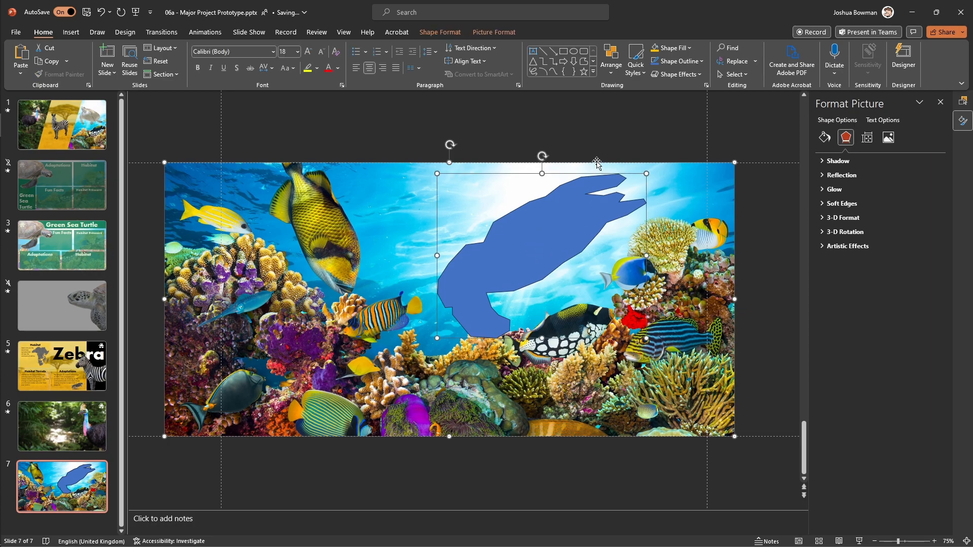
click(603, 143)
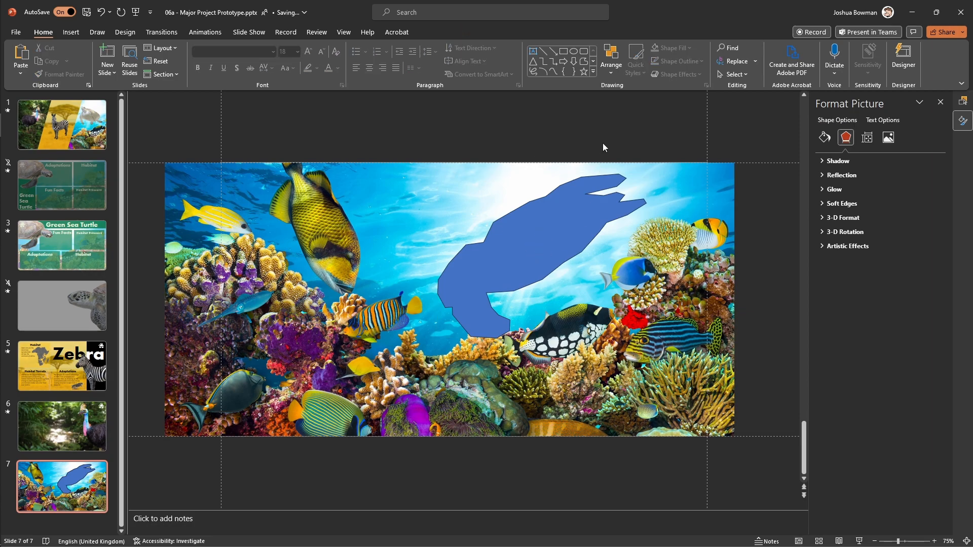
List the slide's objects and rename the coral reef picture as image
click(962, 100)
click(869, 150)
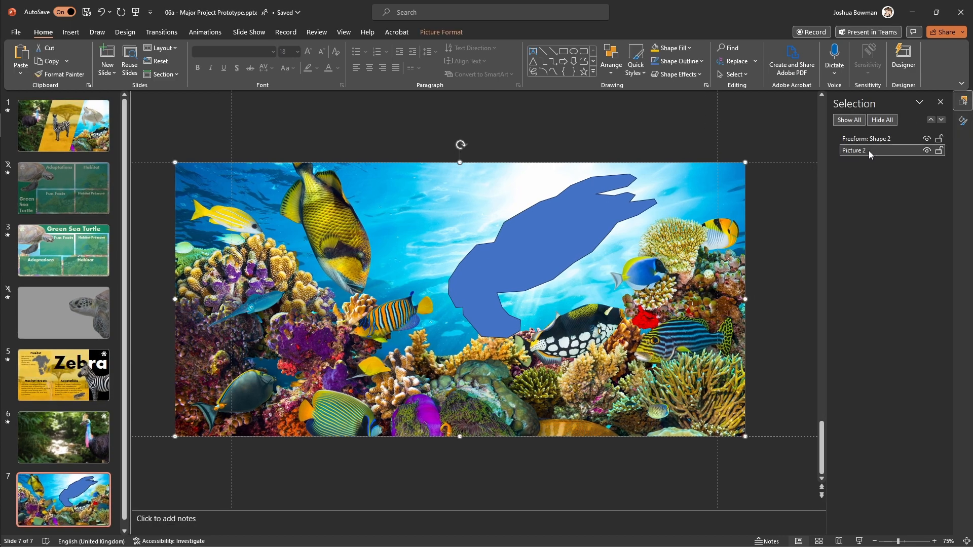
click(867, 151)
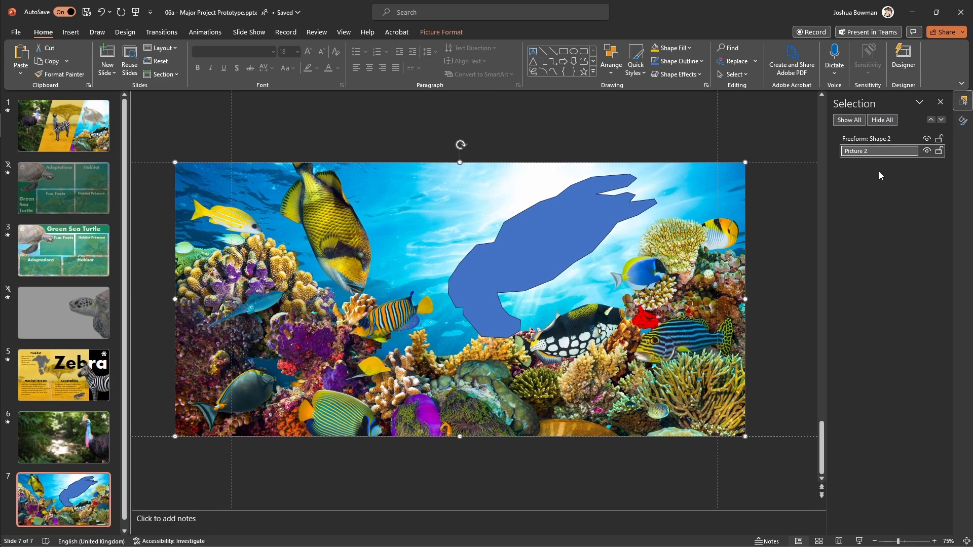
text(image)
key(Return)
Cut the turtle out of the reef picture by intersecting it with the freeform shape, and nudge the cut-out slightly downward
click(867, 140)
click(865, 148)
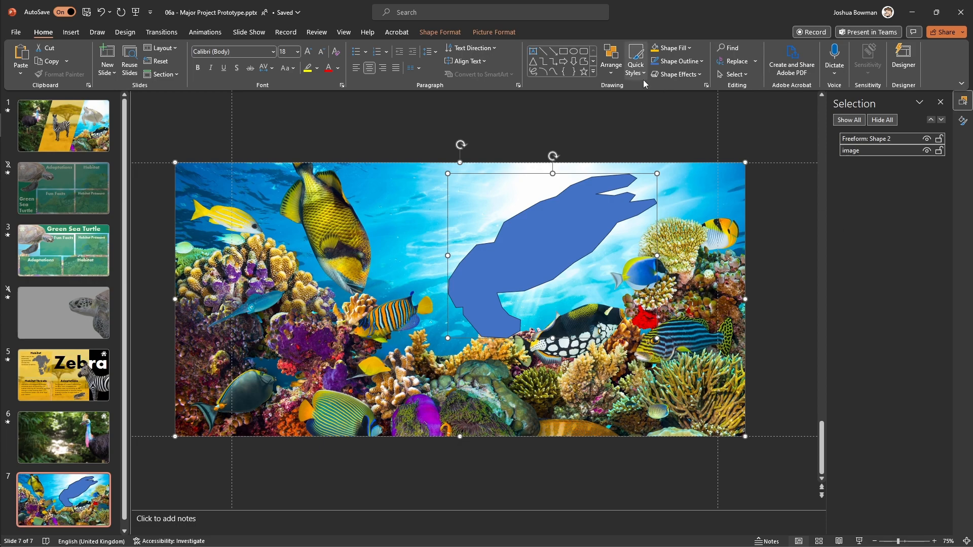
click(439, 32)
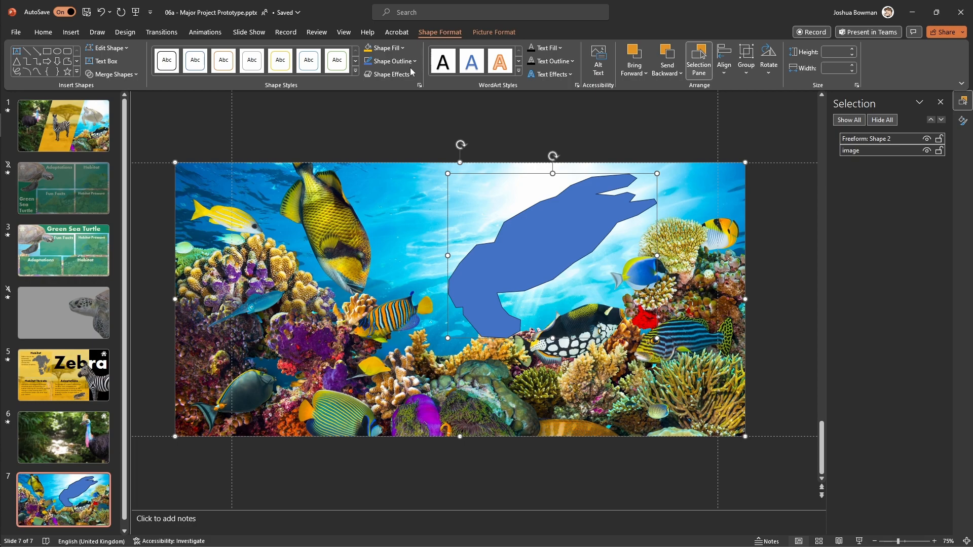
click(112, 76)
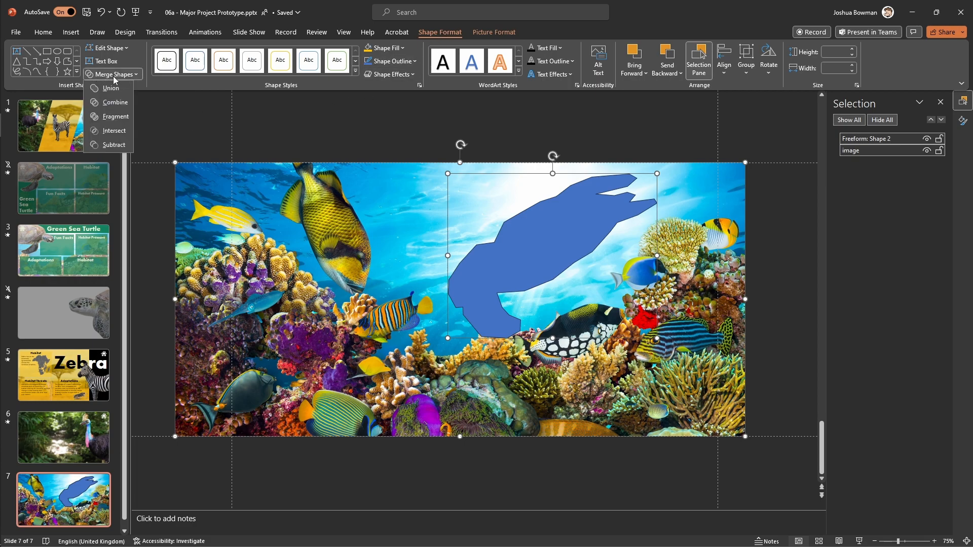
click(115, 131)
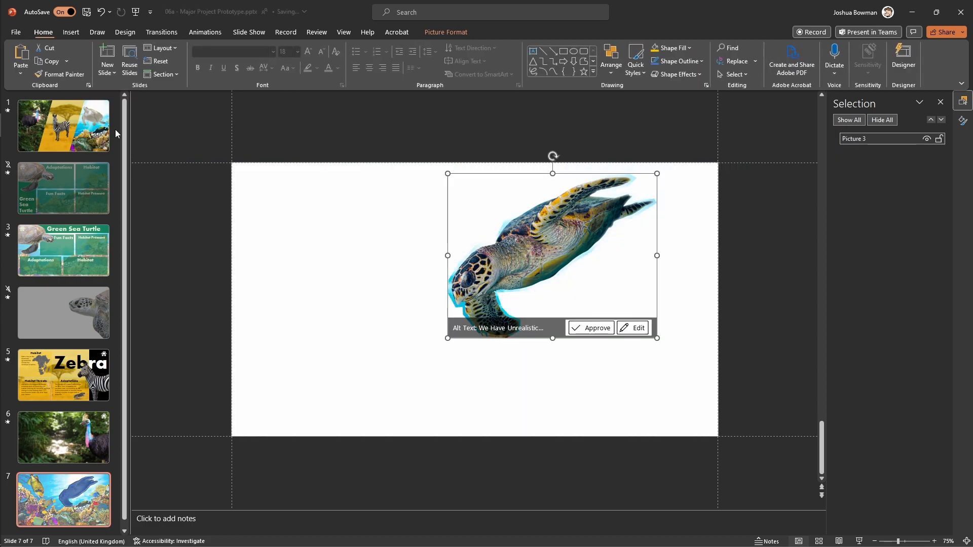
click(415, 265)
mouse_move(558, 236)
mouse_down()
mouse_move(558, 251)
mouse_move(462, 236)
mouse_move(558, 239)
mouse_up()
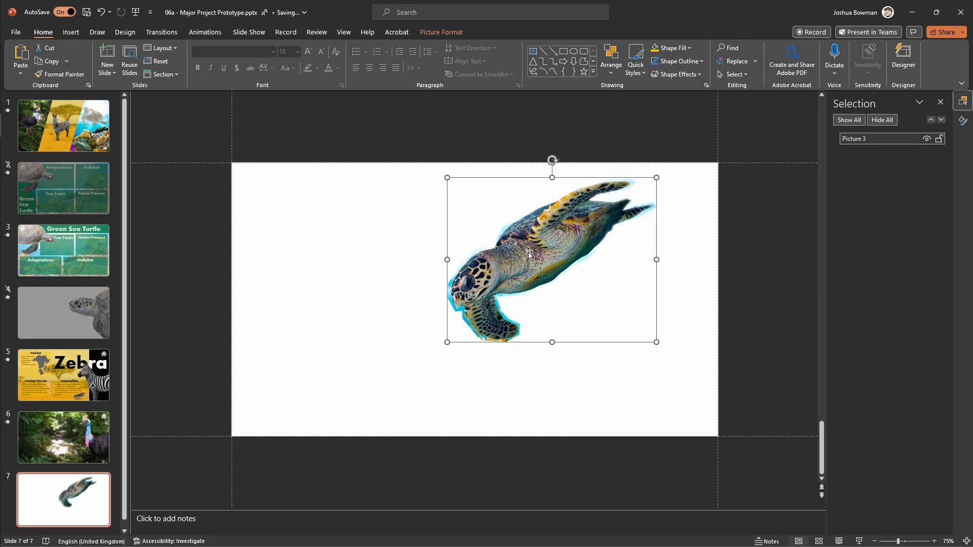
Give the turtle cut-out an outer shadow with 45° angle, 15 pt distance, 28 pt blur and 48% transparency
click(962, 121)
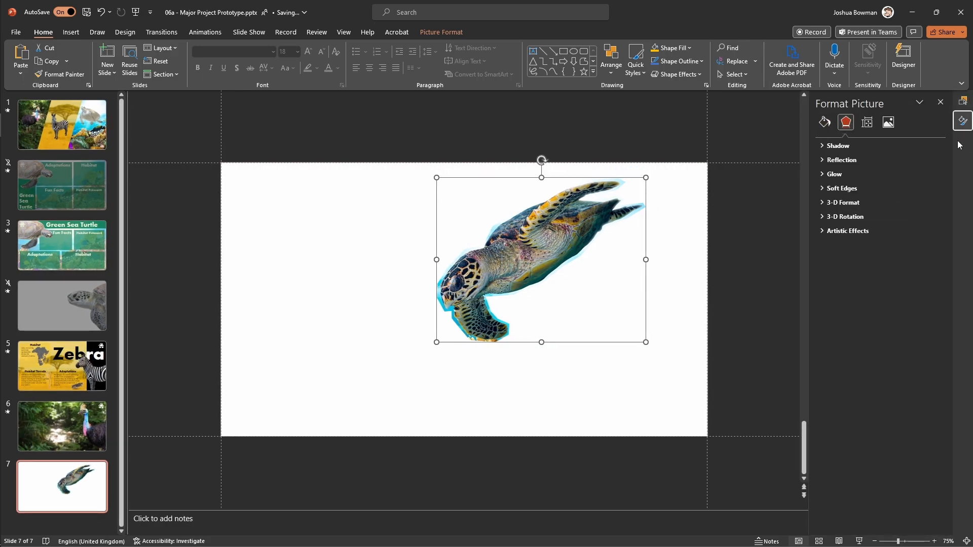
click(837, 145)
click(931, 161)
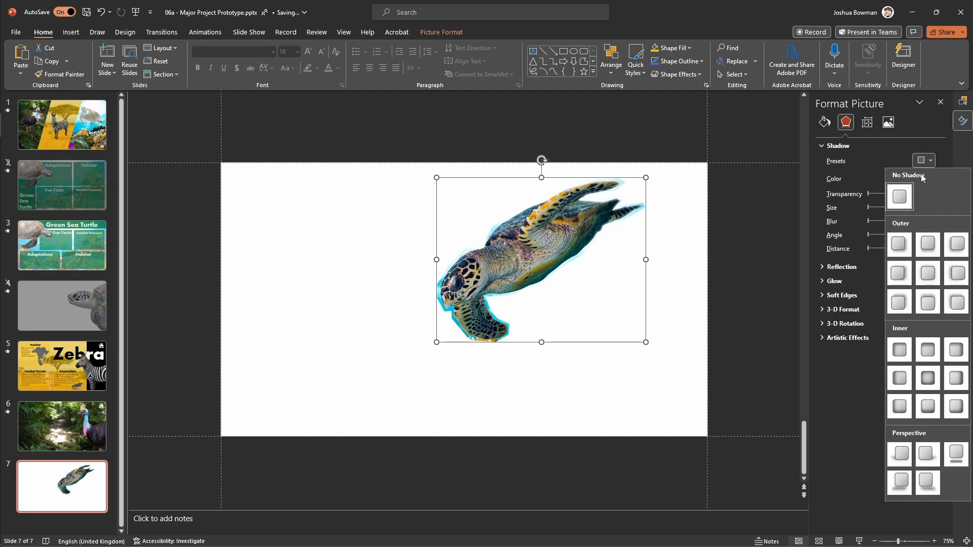
click(896, 246)
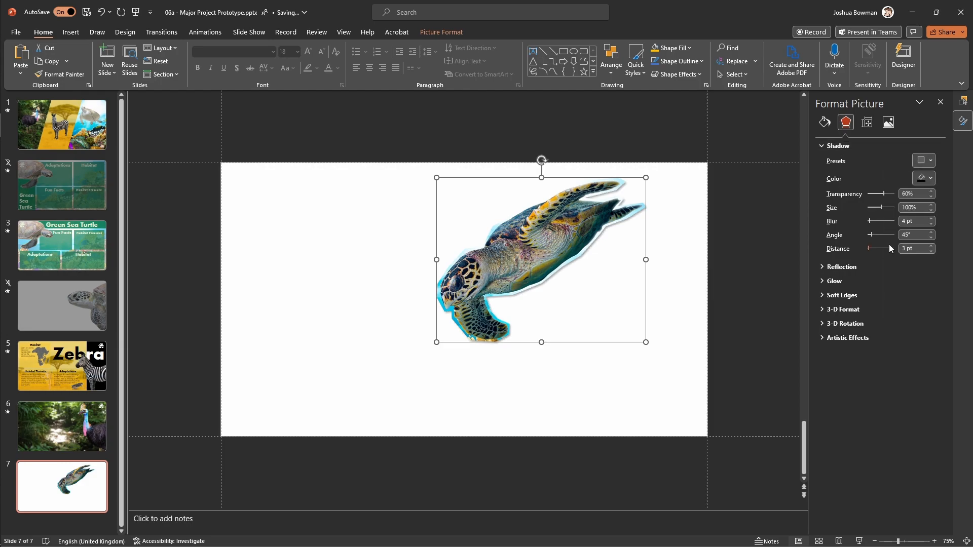
drag(868, 247, 876, 223)
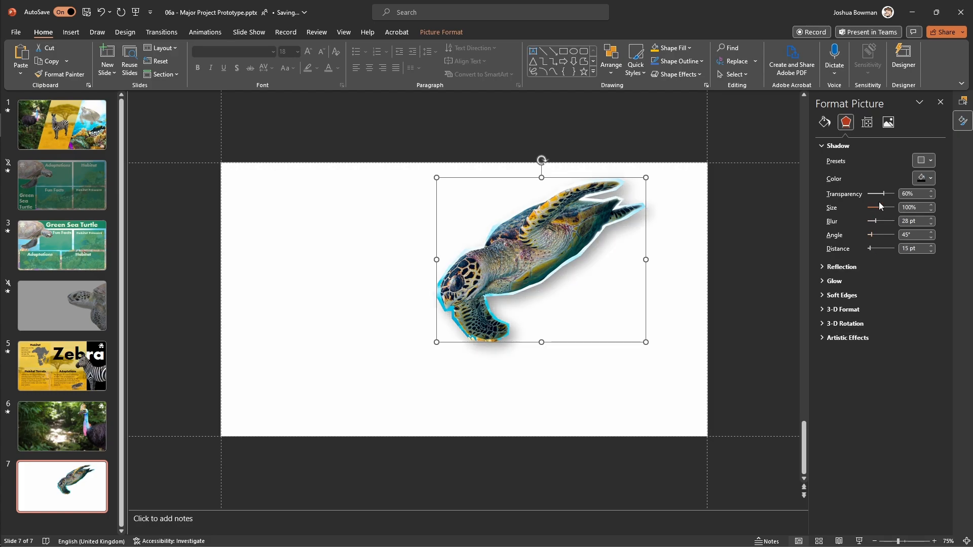
mouse_move(885, 197)
mouse_down()
mouse_move(852, 199)
mouse_move(882, 203)
mouse_up()
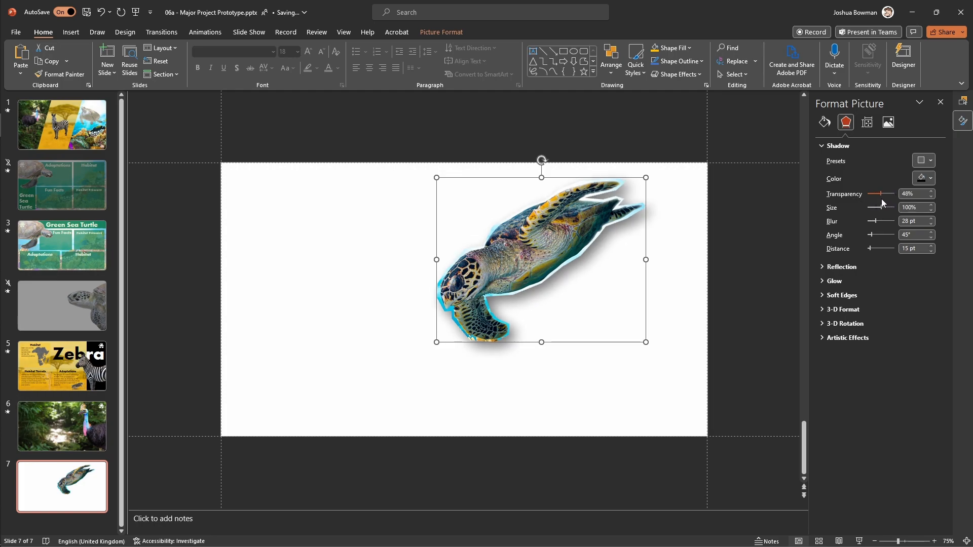
click(740, 252)
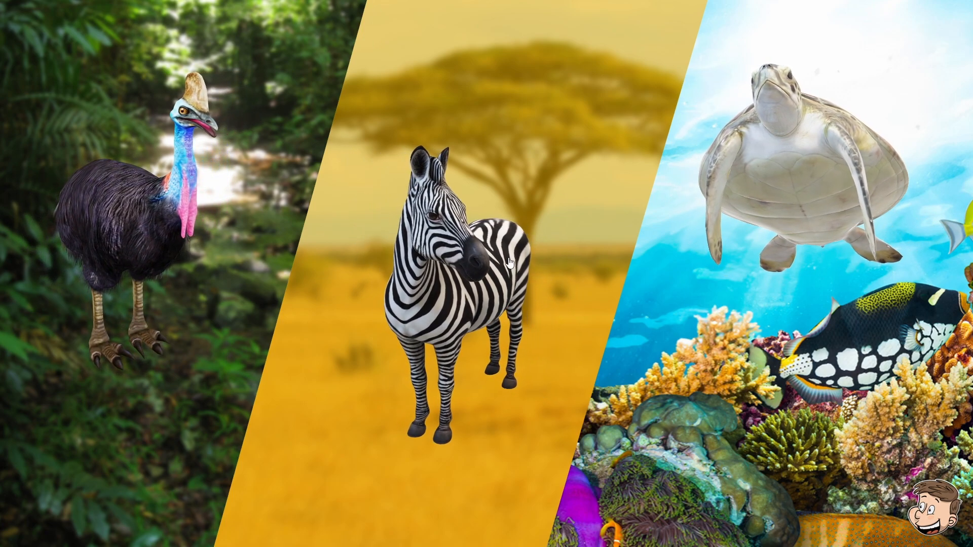
In the running slide show, open the Zebra slide from the home slide and return home
click(517, 291)
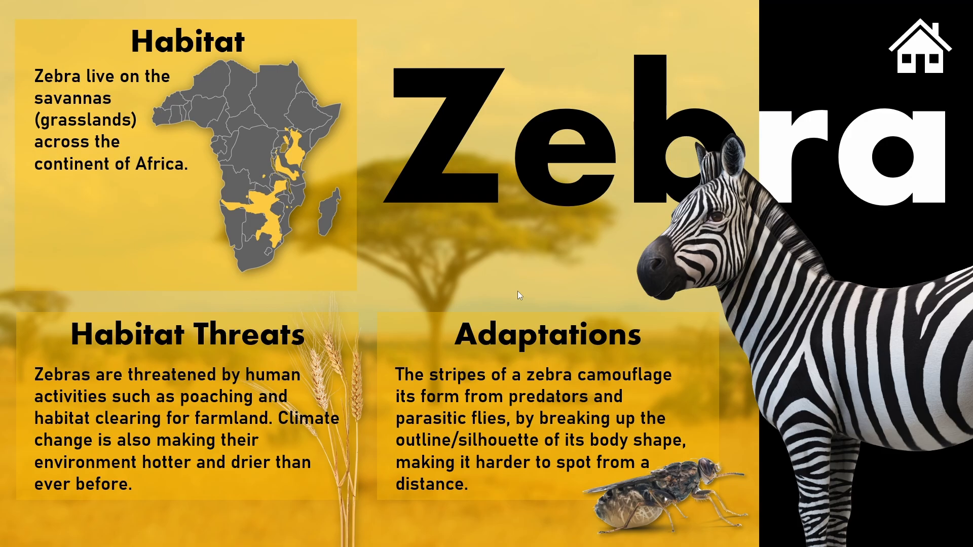
click(859, 241)
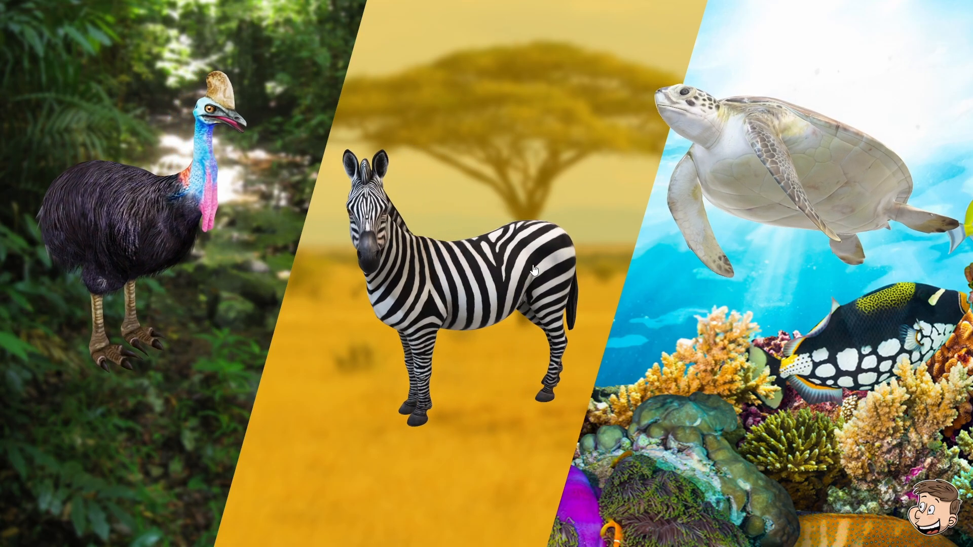
click(676, 338)
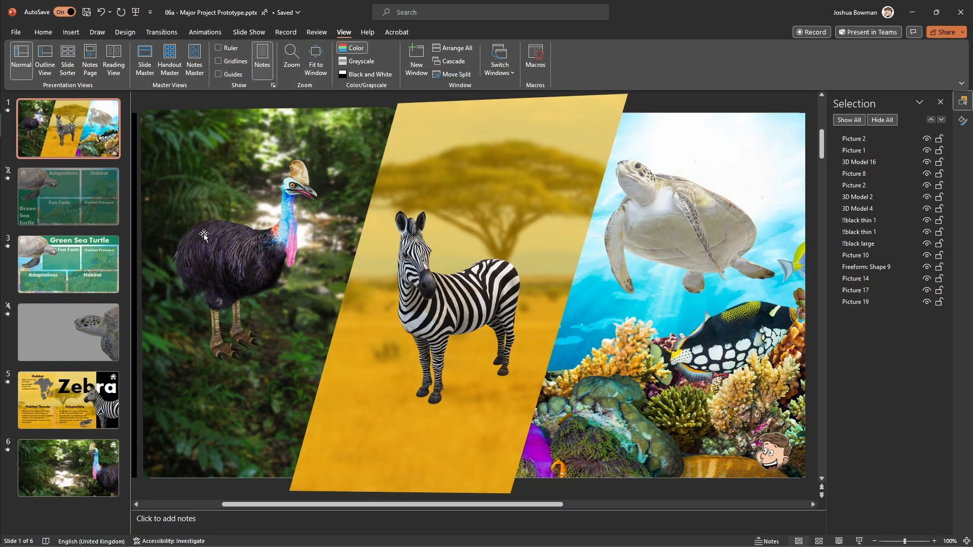
Add a new slide after slide 6, paste the African savanna picture, and shift it slightly to the right beneath the slide area
right_click(71, 519)
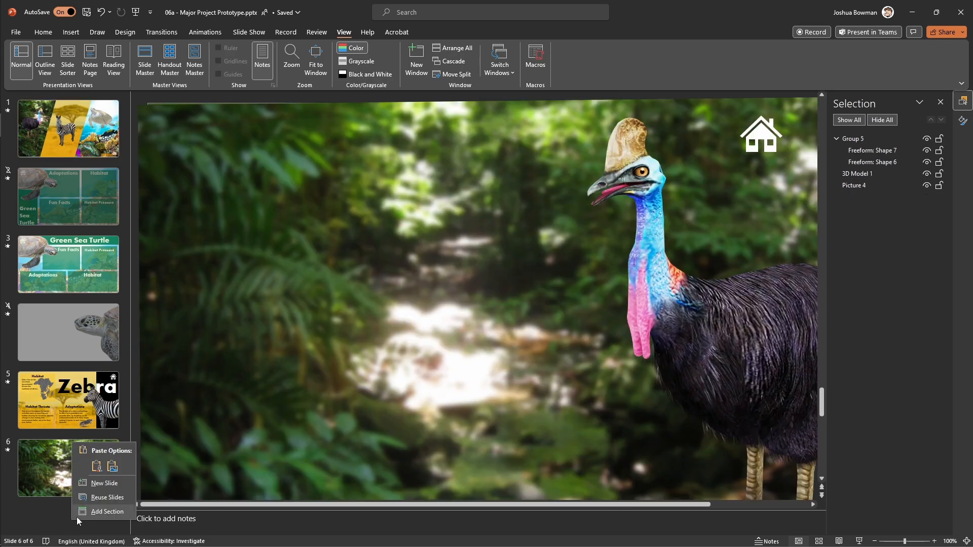
click(101, 484)
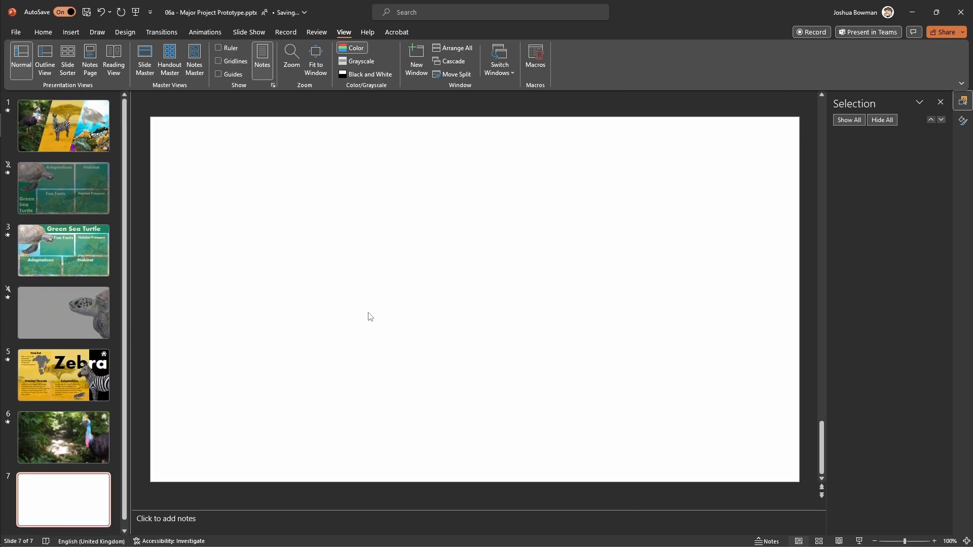
key(ctrl+v)
scroll(473, 228, down, 5)
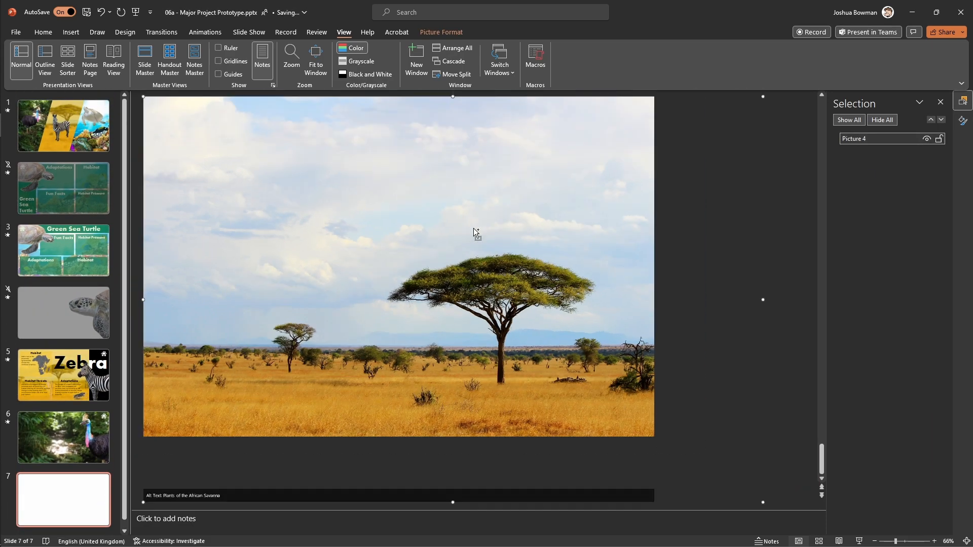
scroll(474, 228, down, 2)
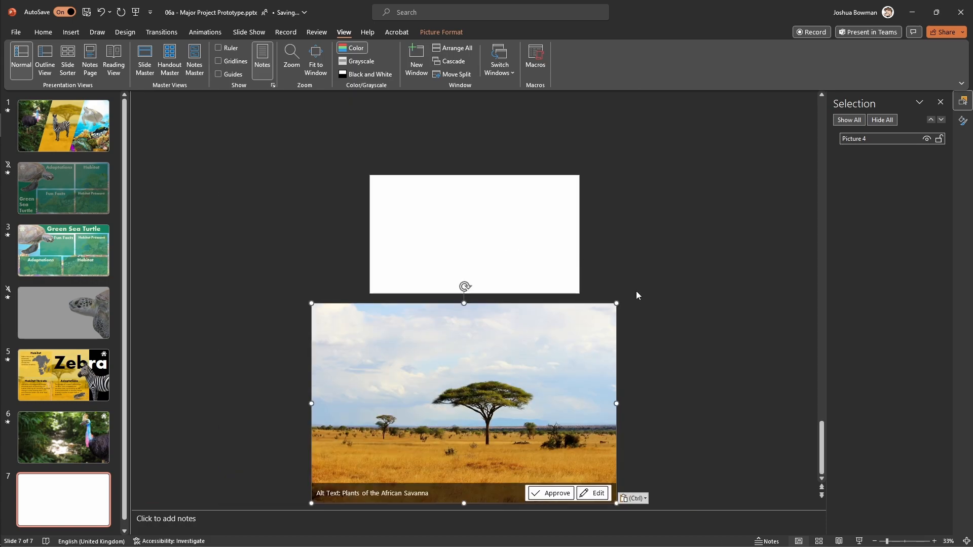
drag(419, 432, 474, 406)
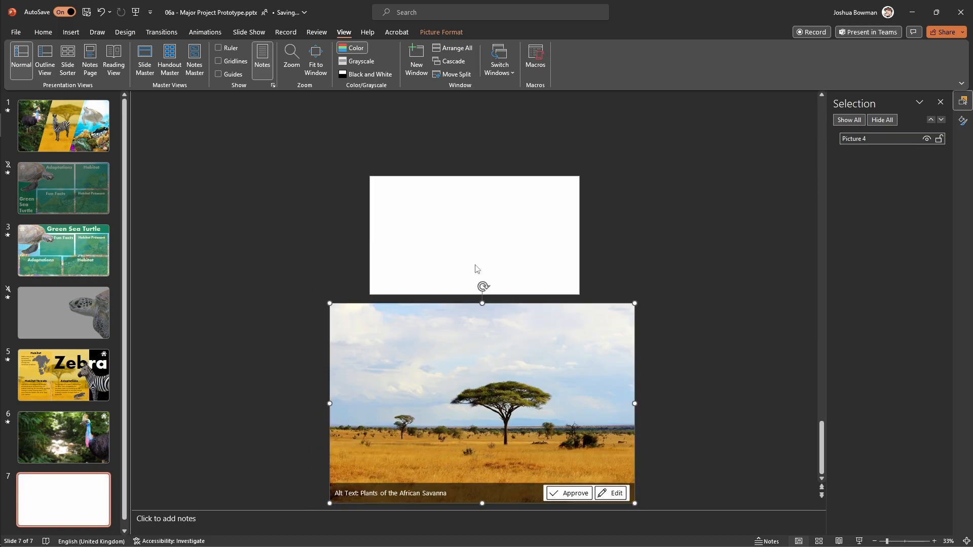
Show the drawing guides on the new slide
click(273, 33)
click(43, 32)
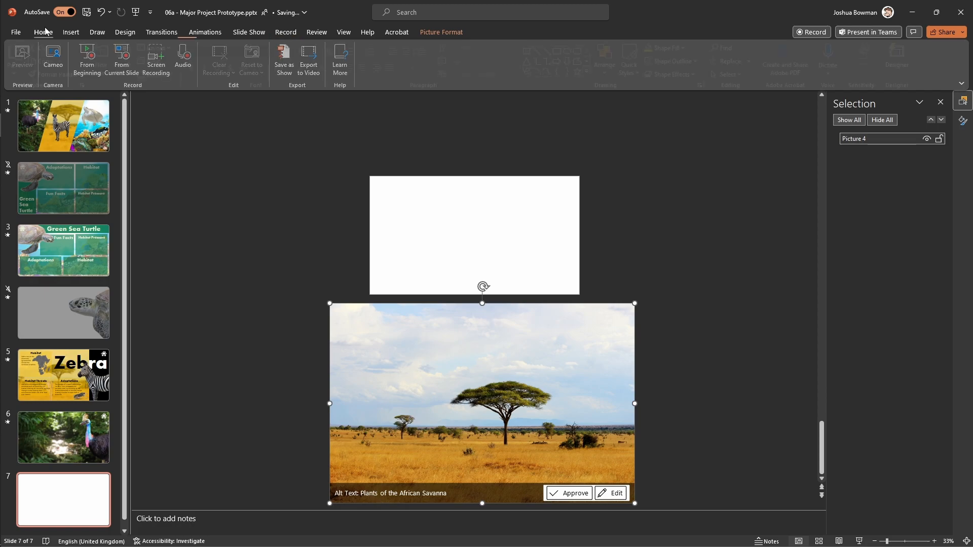
click(339, 33)
click(218, 75)
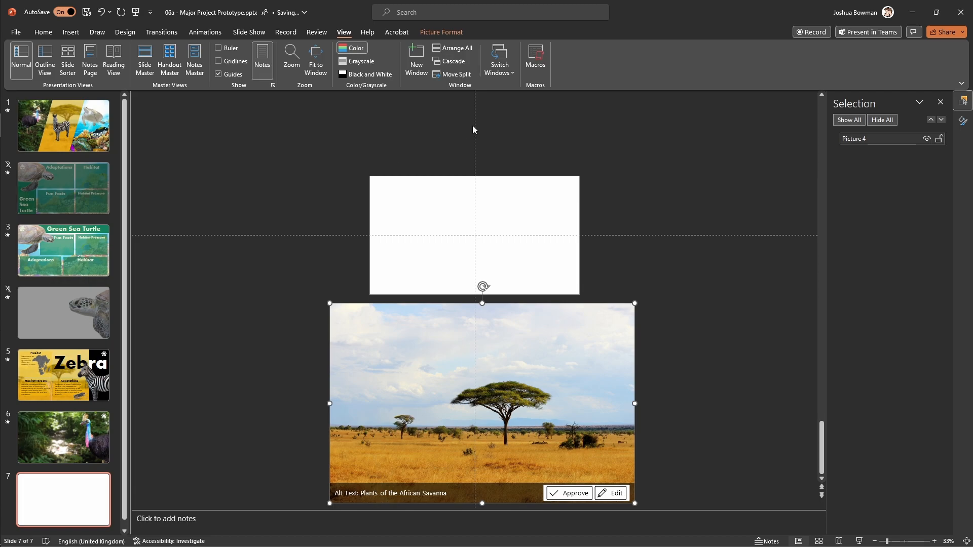
Move the existing guides to the slide's left and upper edges, and add a horizontal guide along its lower edge
drag(474, 126, 370, 127)
drag(351, 233, 345, 176)
right_click(349, 194)
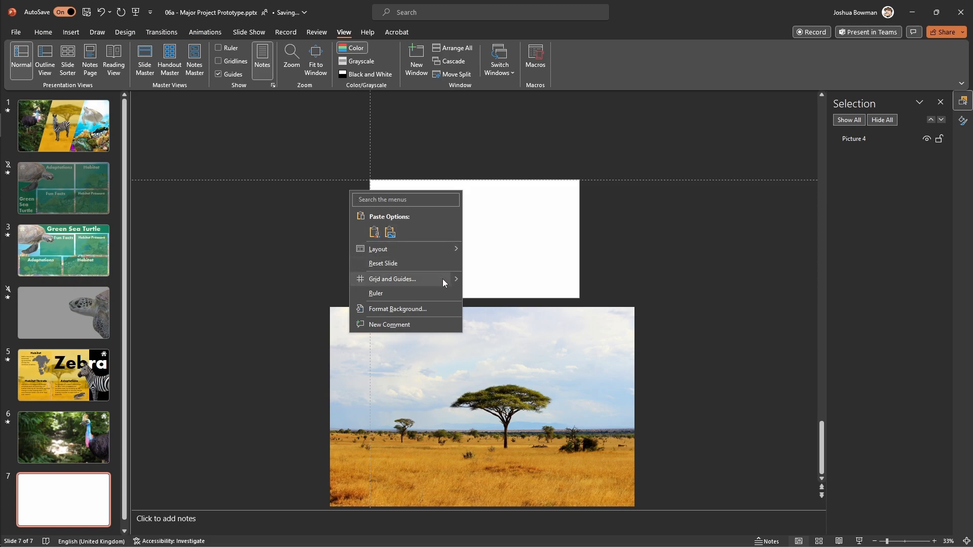
mouse_move(453, 282)
click(496, 294)
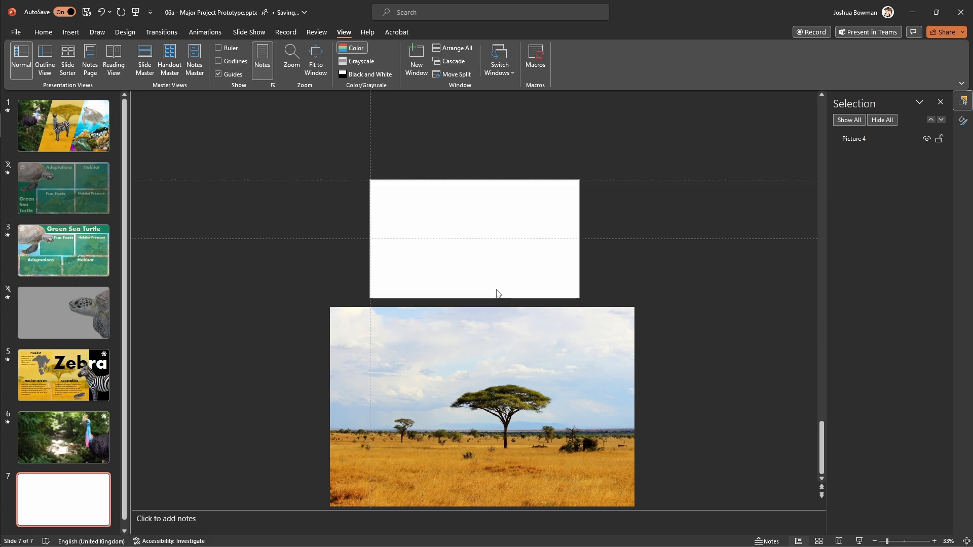
drag(472, 239, 472, 298)
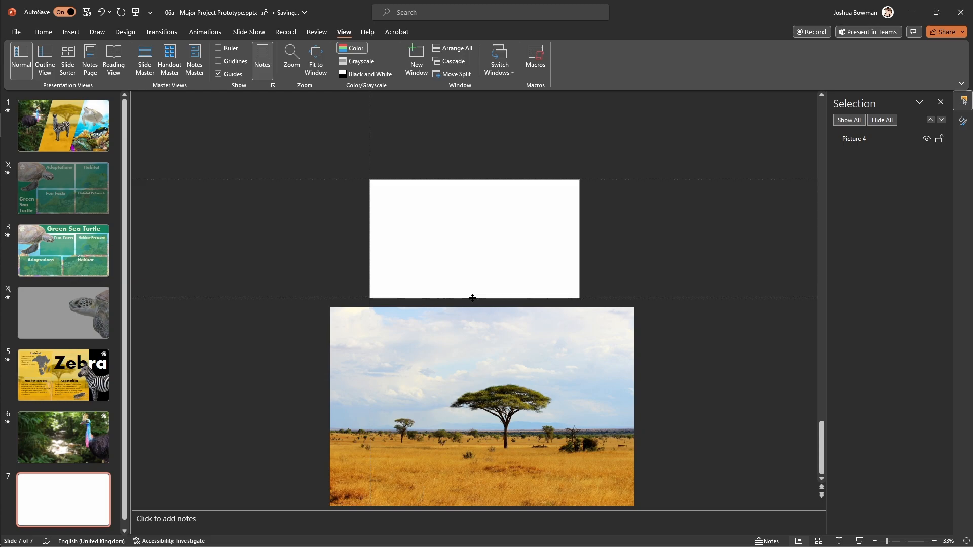
Add a second vertical guide and align it with the slide's right edge
right_click(606, 179)
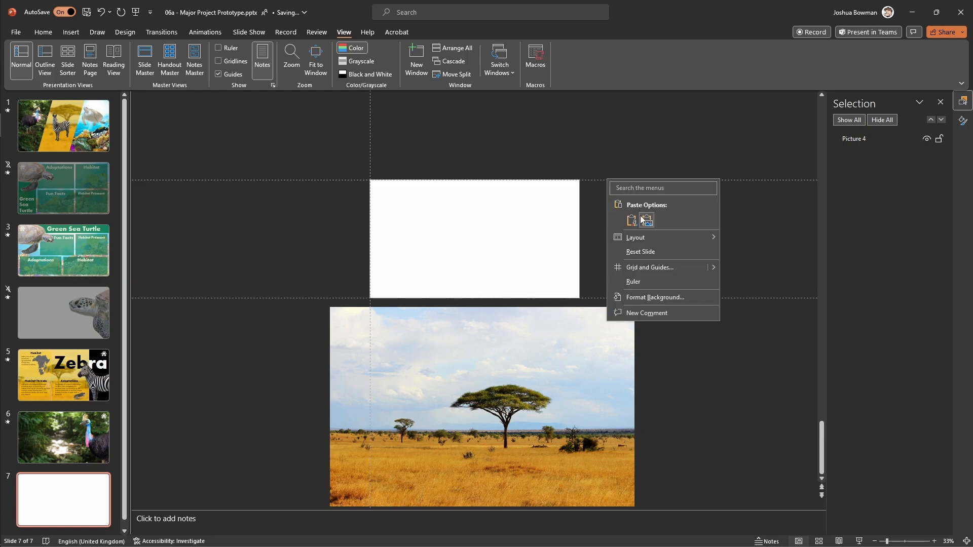
mouse_move(716, 270)
click(760, 269)
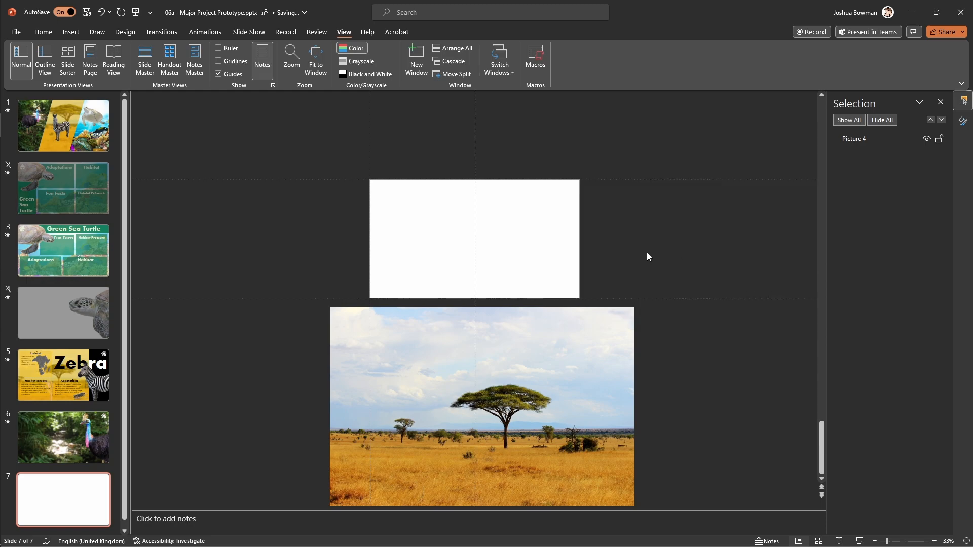
drag(475, 237, 579, 242)
Move the savanna picture up over the slide so it covers the whole area between the guides
click(456, 360)
drag(453, 400, 434, 296)
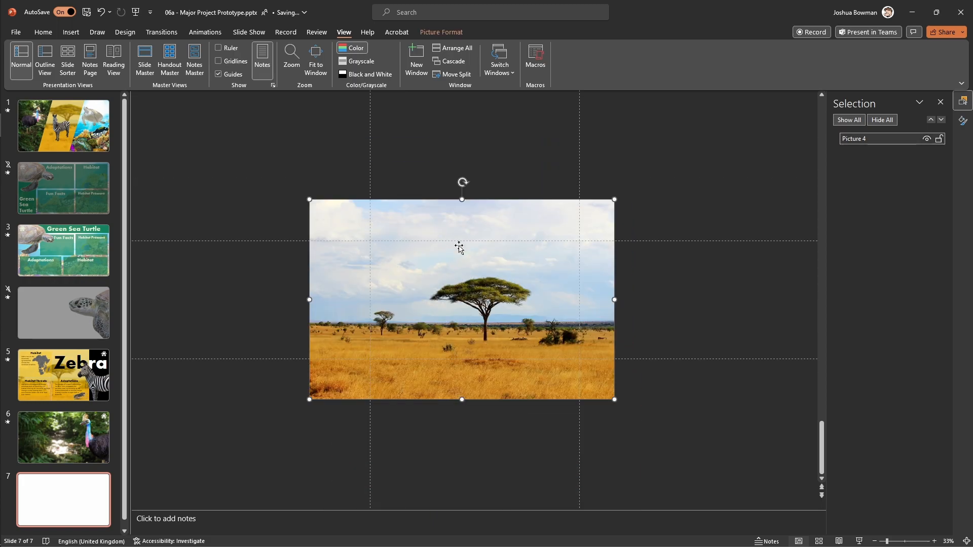
drag(510, 302, 508, 280)
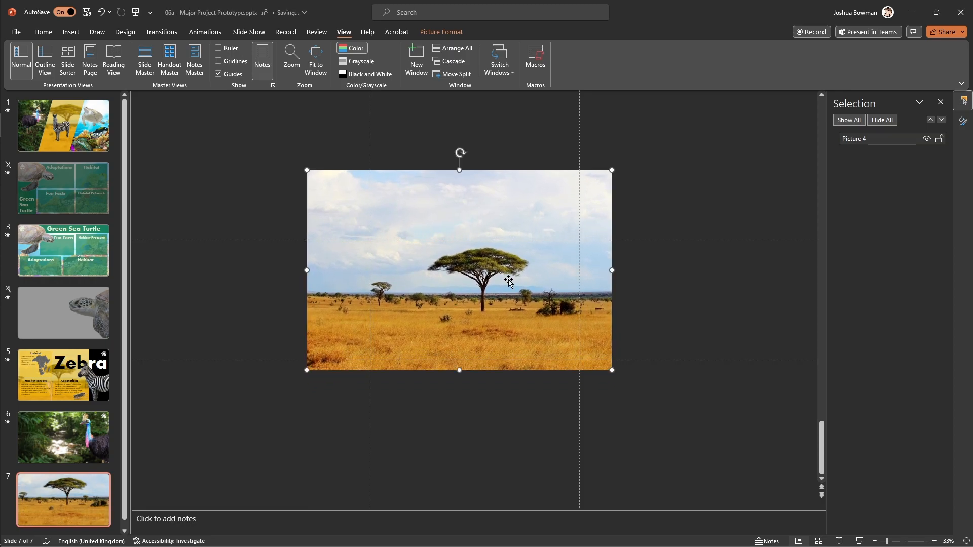
scroll(512, 278, up, 2)
scroll(508, 303, up, 1)
scroll(508, 304, down, 1)
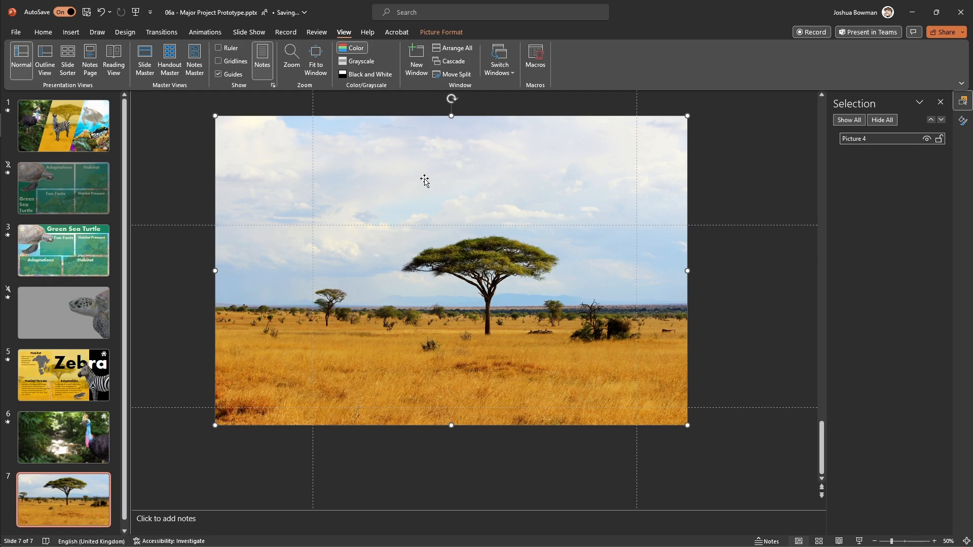
Draw a slanted four-sided freeform shape, about 26 cm high and 20 cm wide, over the large tree, extending beyond the slide above and below
click(71, 33)
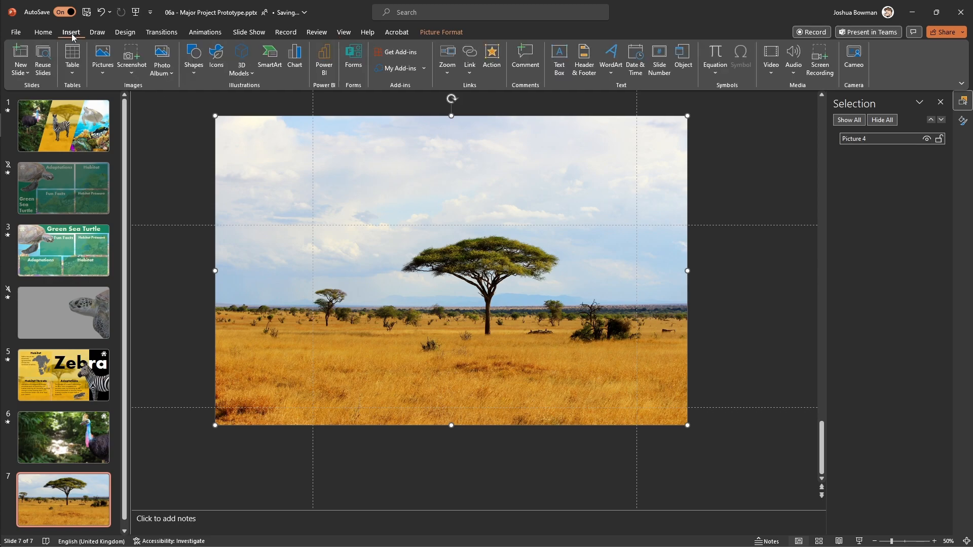
click(192, 65)
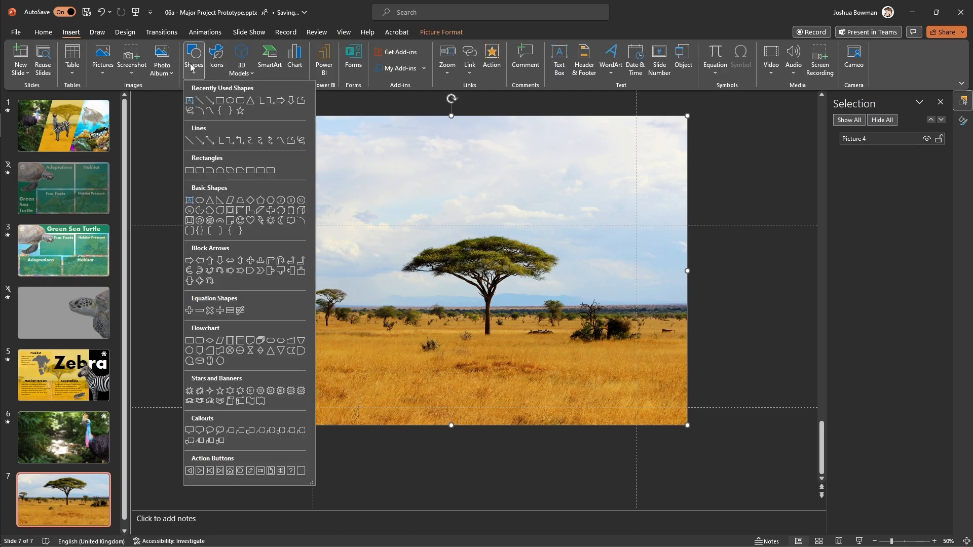
click(302, 101)
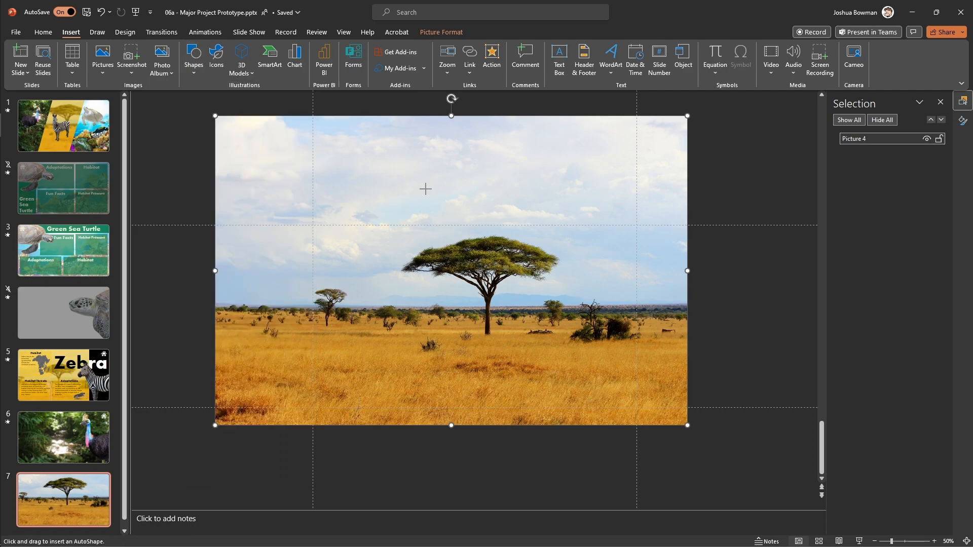
drag(426, 189, 425, 207)
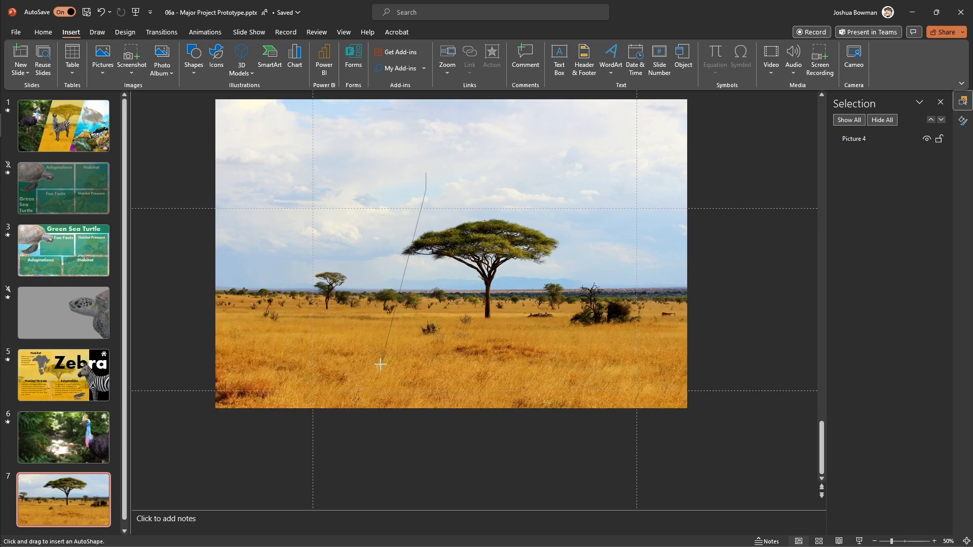
key(BackSpace)
click(379, 408)
click(508, 407)
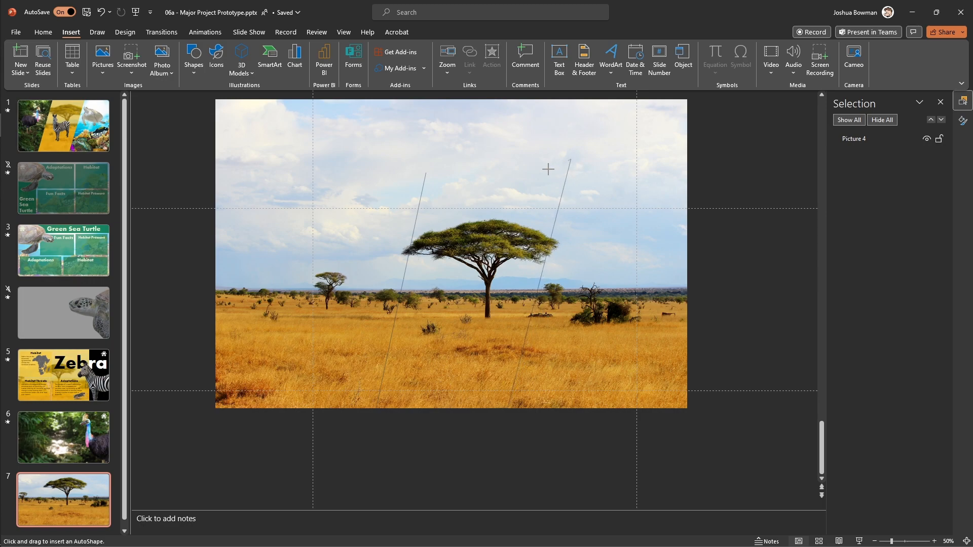
click(427, 173)
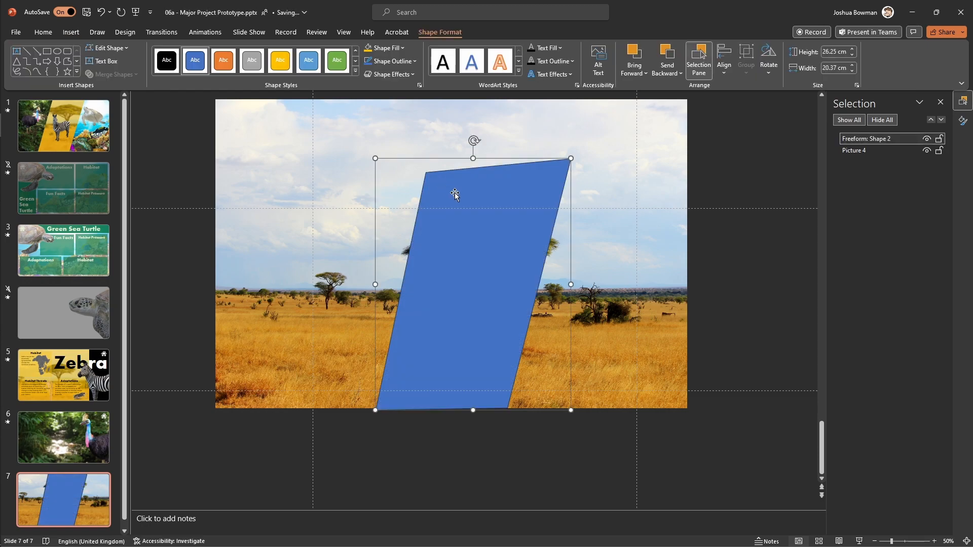
Select the savanna picture first and the slanted freeform second, and merge them with Intersect
click(633, 149)
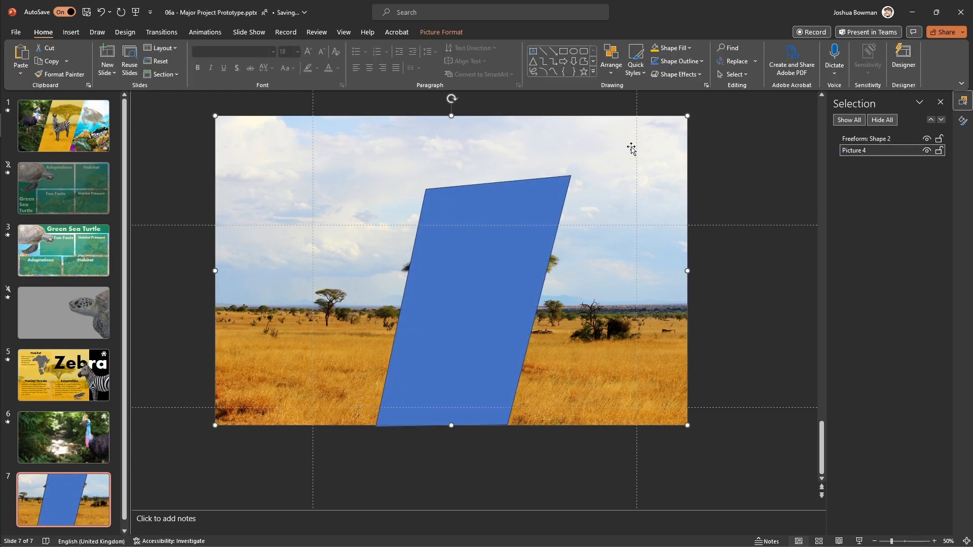
shift+click(512, 213)
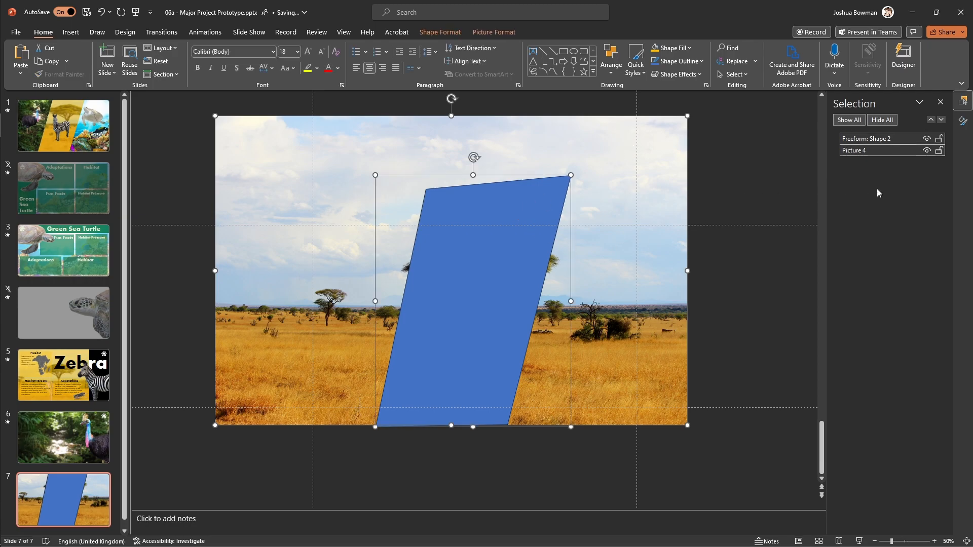
click(752, 167)
scroll(755, 193, down, 1)
click(862, 140)
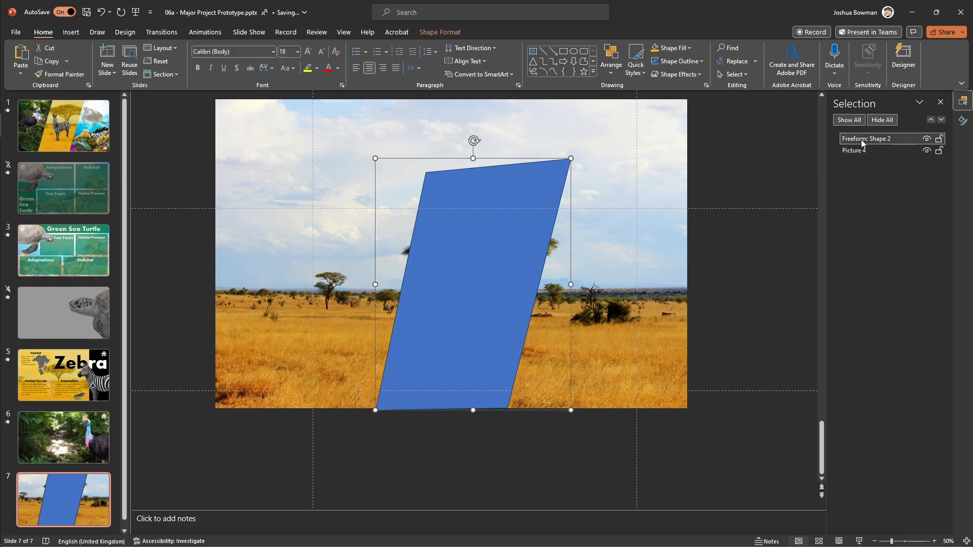
click(862, 151)
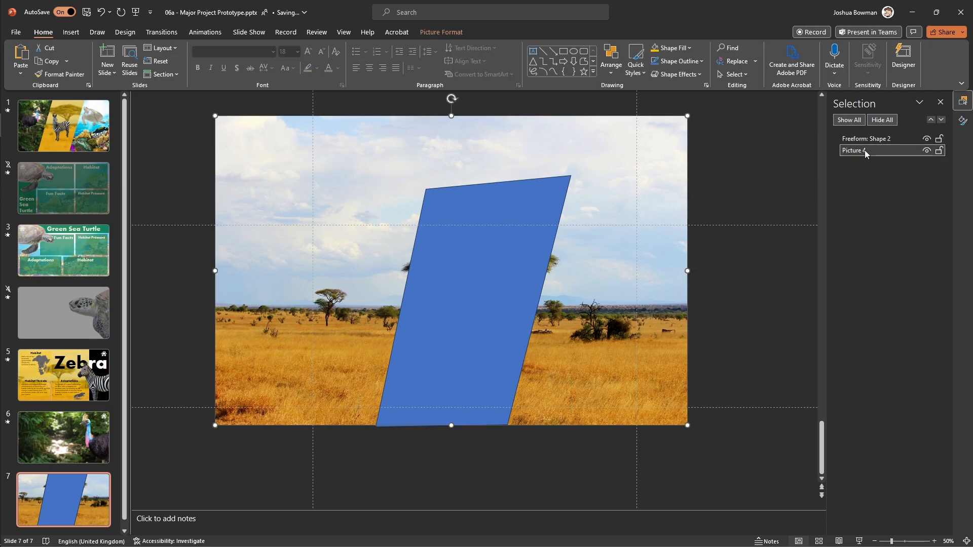
ctrl+click(851, 140)
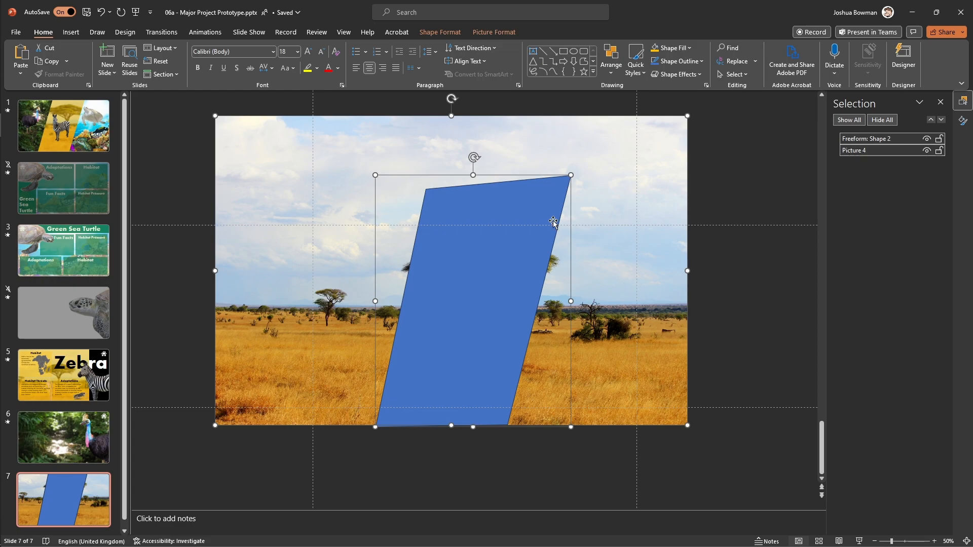
click(445, 33)
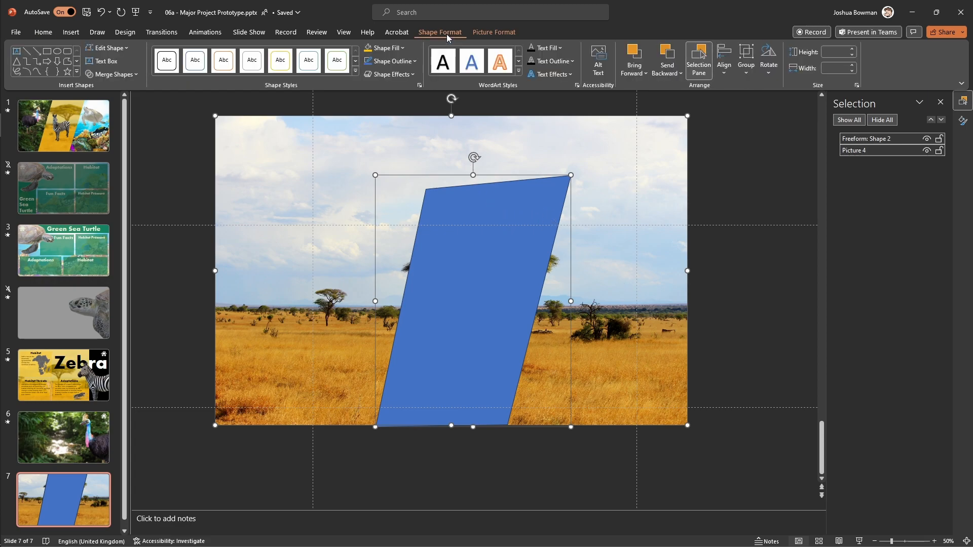
click(115, 75)
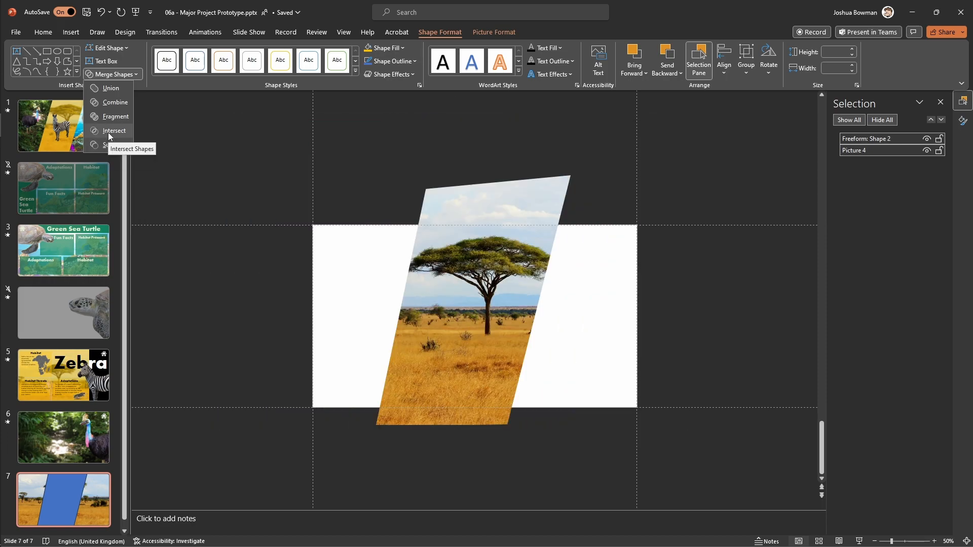
click(108, 134)
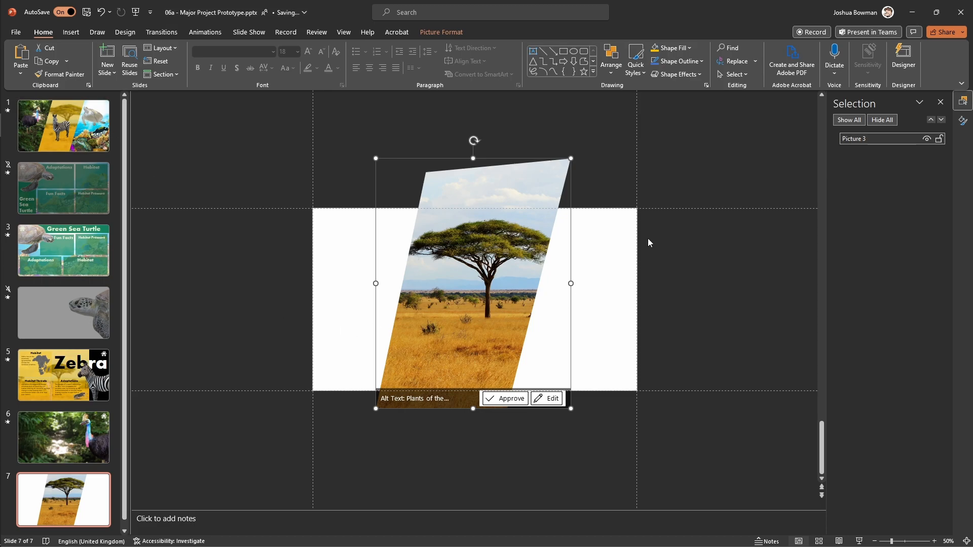
Set the slanted tree picture's sharpness to -100% and its picture transparency to 56%
click(961, 120)
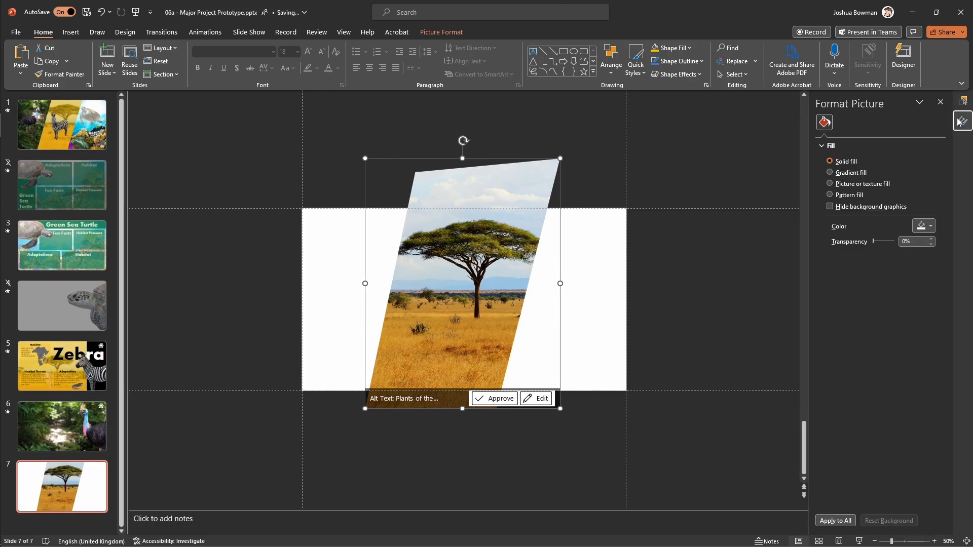
click(888, 126)
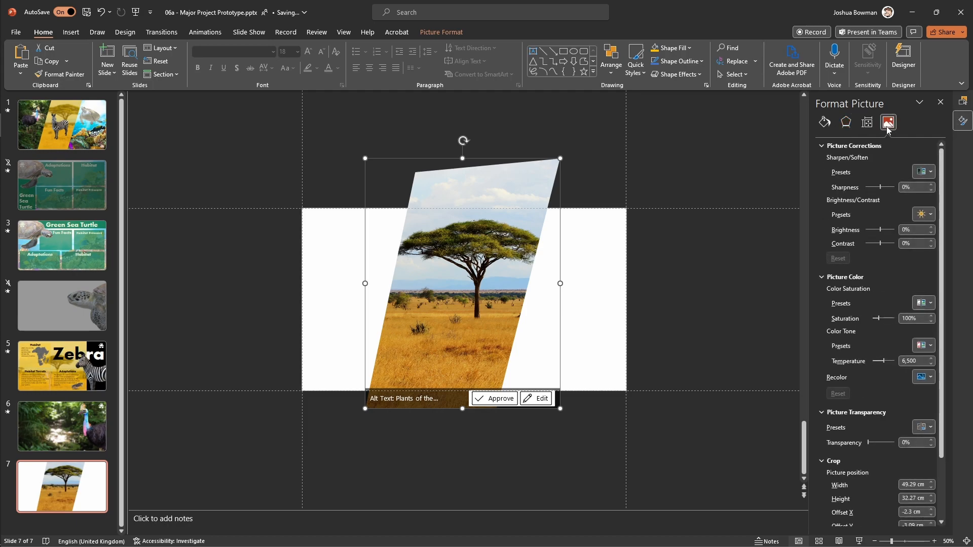
drag(879, 189, 855, 187)
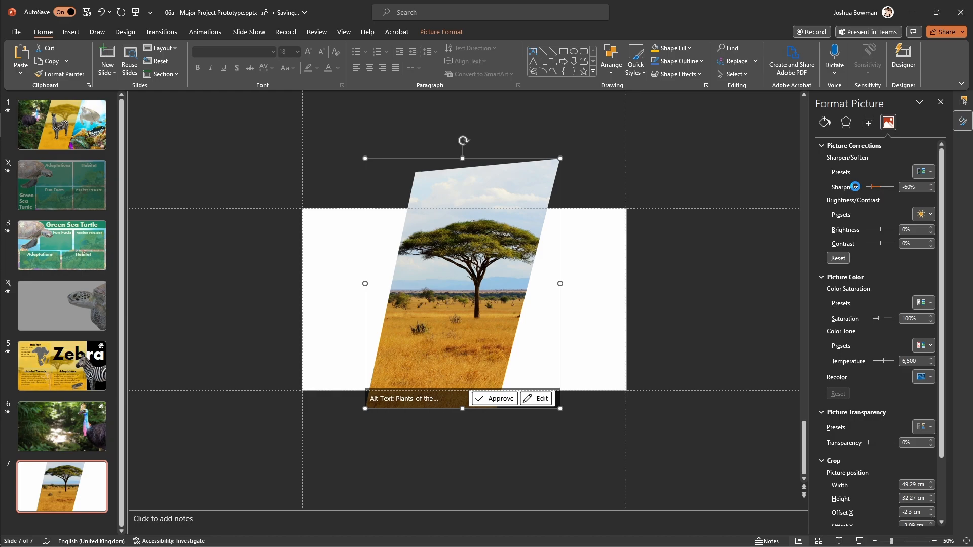
drag(872, 187, 866, 188)
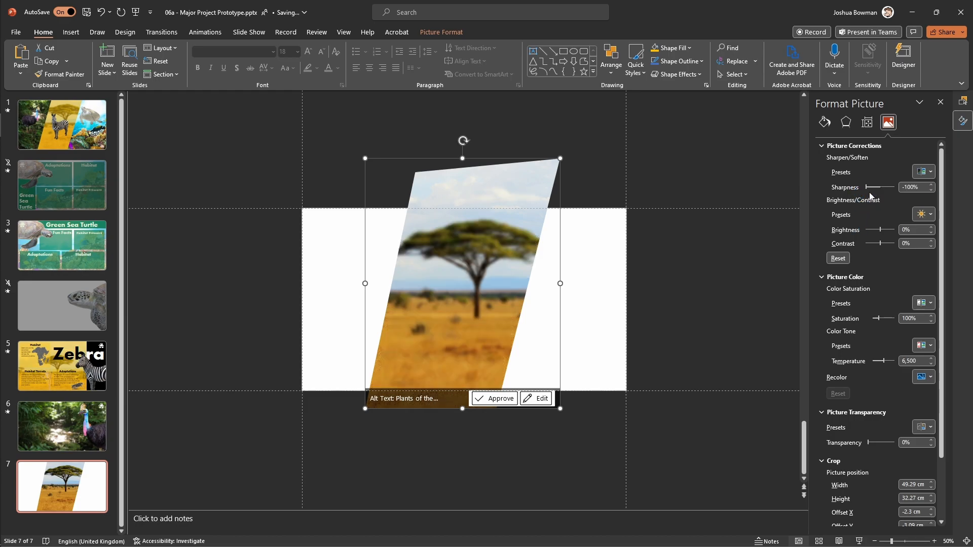
drag(867, 442, 881, 443)
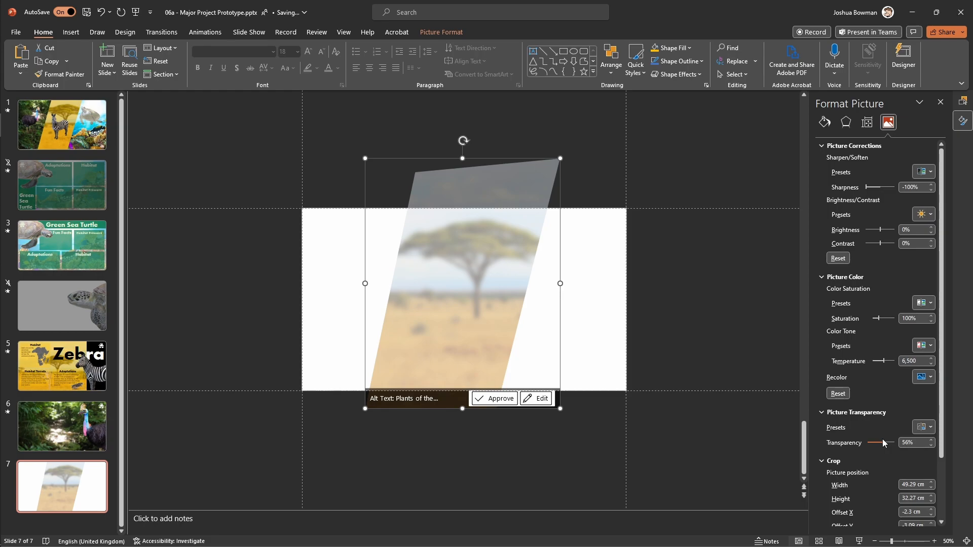
Add a new blank slide after slide 7
click(78, 521)
right_click(83, 521)
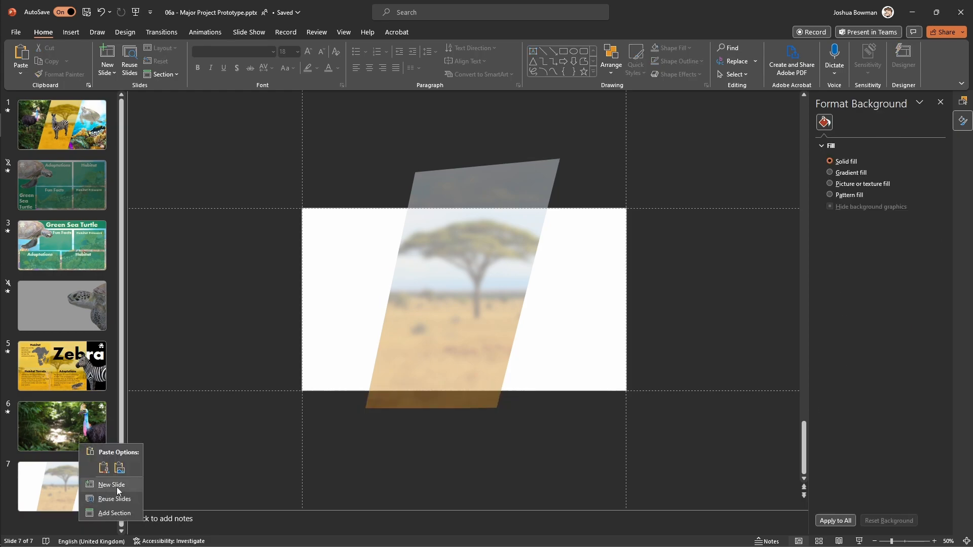
click(83, 485)
Copy the faded tree cut-out from slide 7 onto slide 8 and enlarge it to cover the whole slide
click(89, 446)
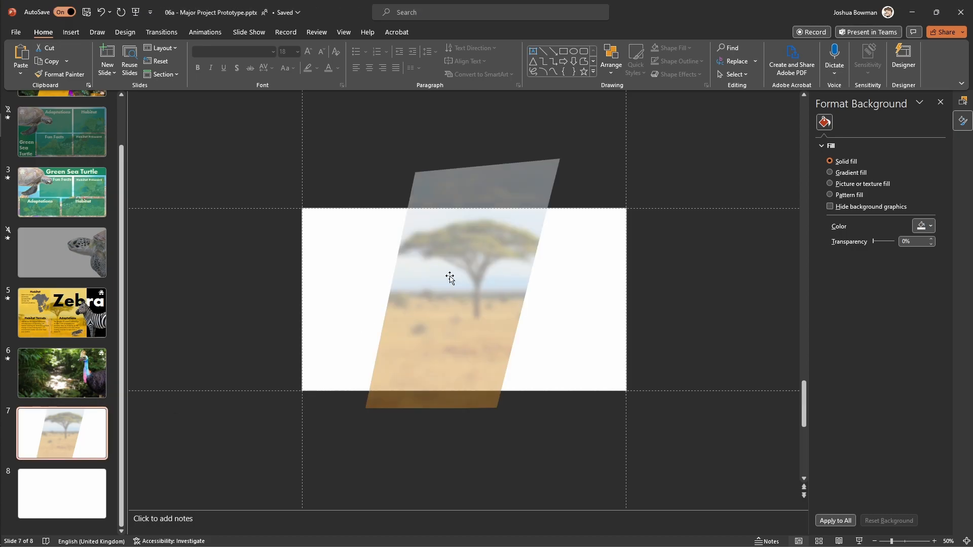
click(453, 275)
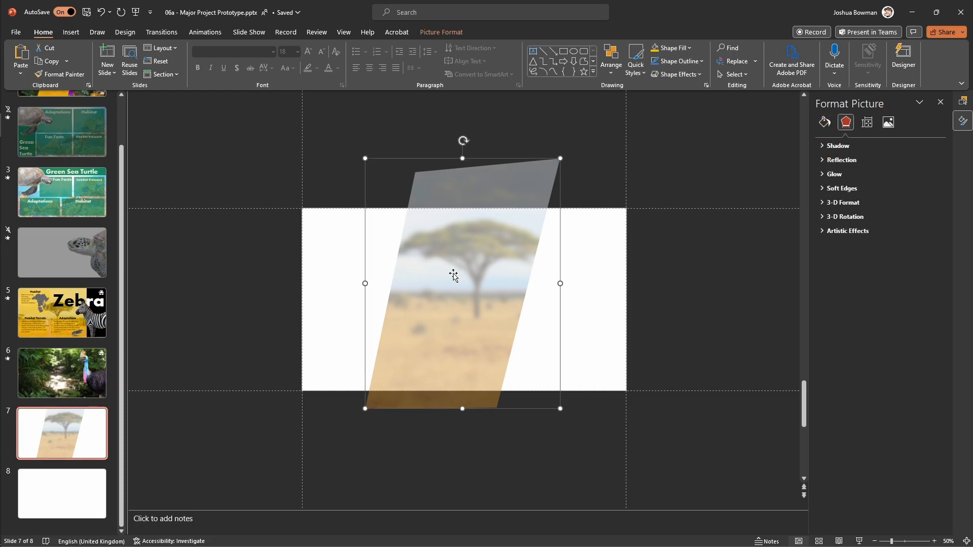
click(101, 474)
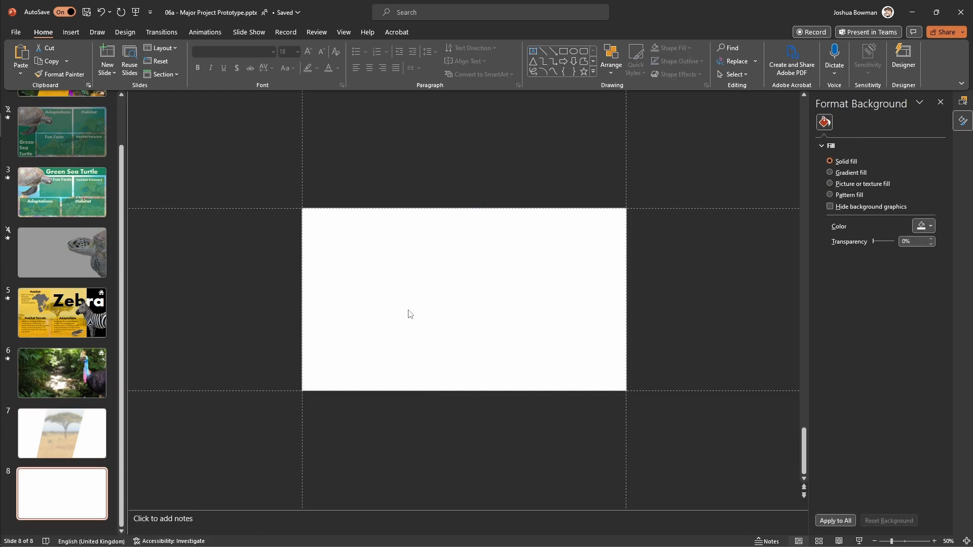
key(ctrl+v)
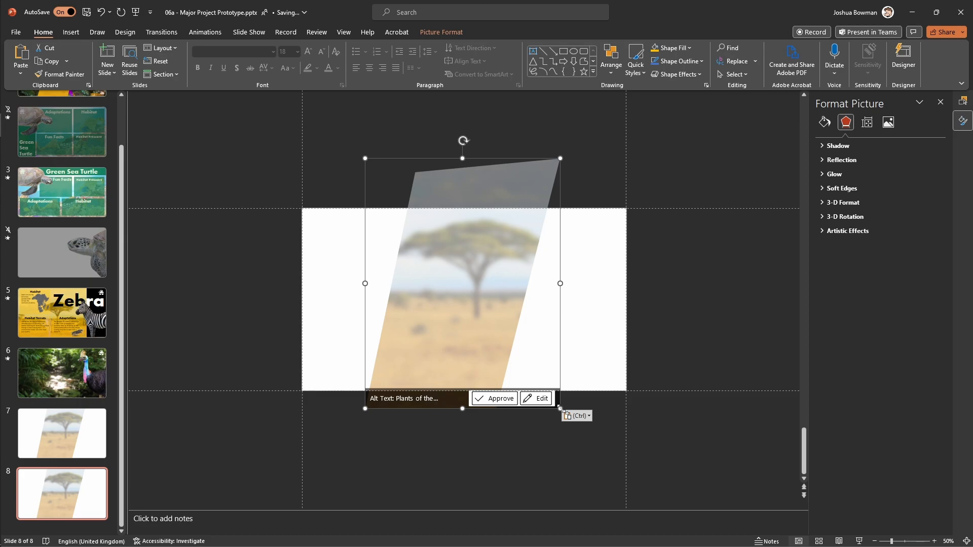
drag(559, 408, 764, 493)
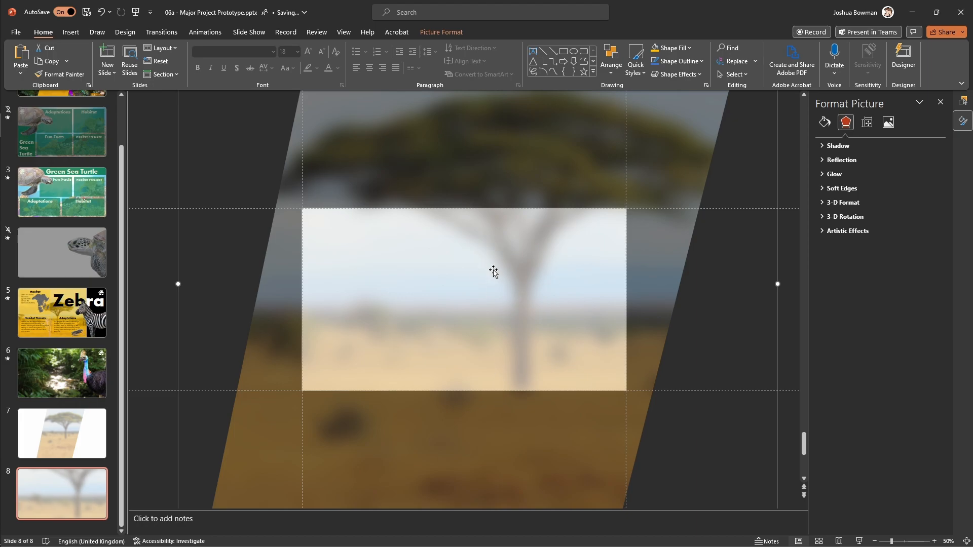
Start cropping the enlarged tree cut-out on slide 8, with the full original picture in view
ctrl+scroll(523, 267, down, 2)
ctrl+scroll(523, 272, down, 3)
ctrl+scroll(524, 272, up, 2)
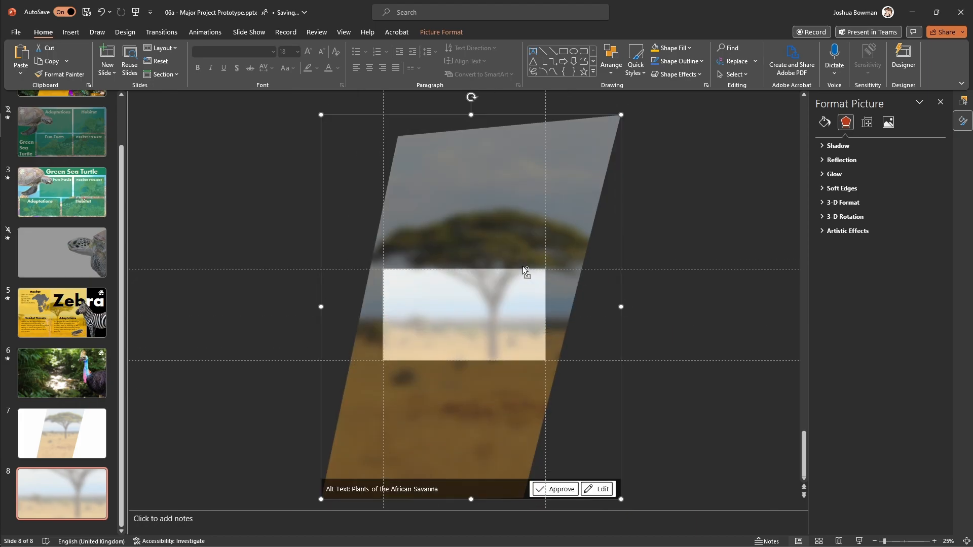
right_click(514, 242)
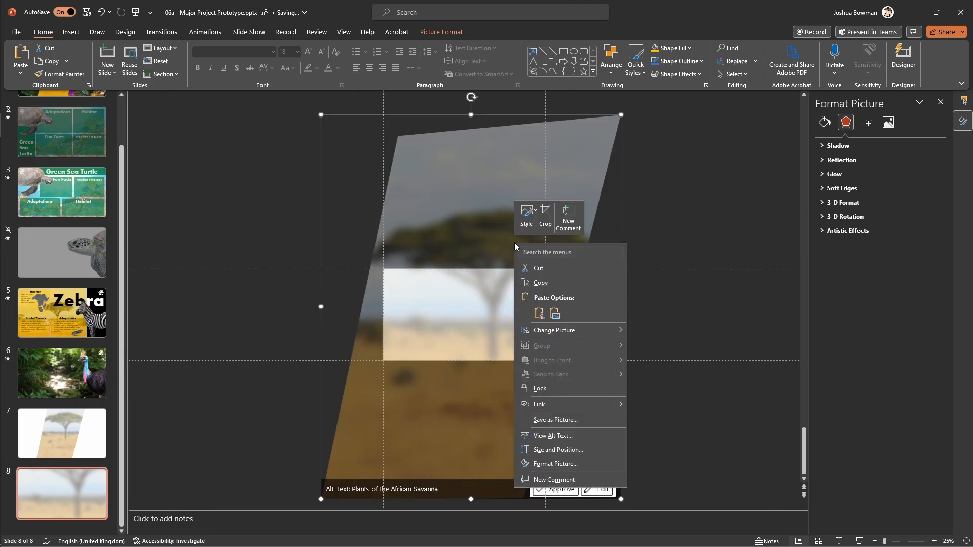
click(545, 213)
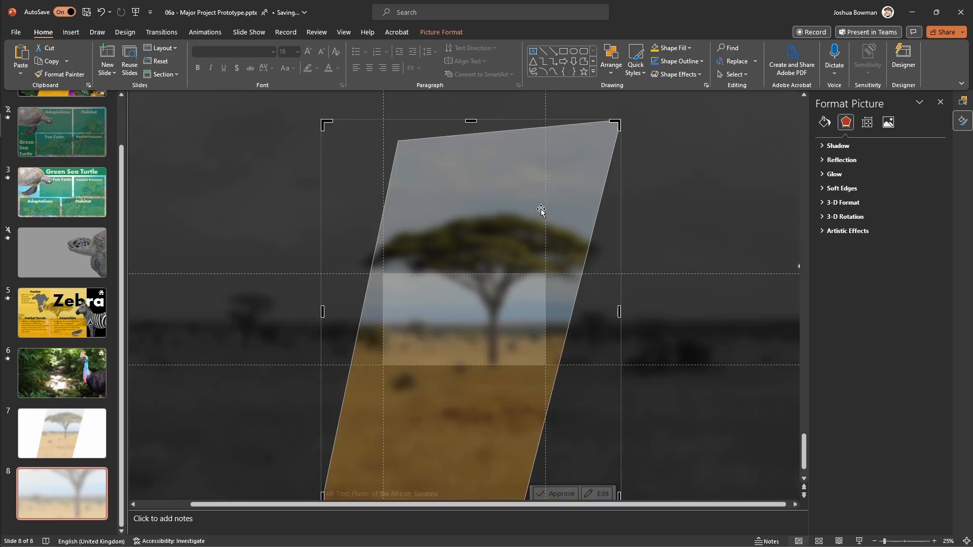
ctrl+scroll(541, 210, down, 1)
ctrl+scroll(540, 208, up, 2)
ctrl+scroll(540, 208, down, 1)
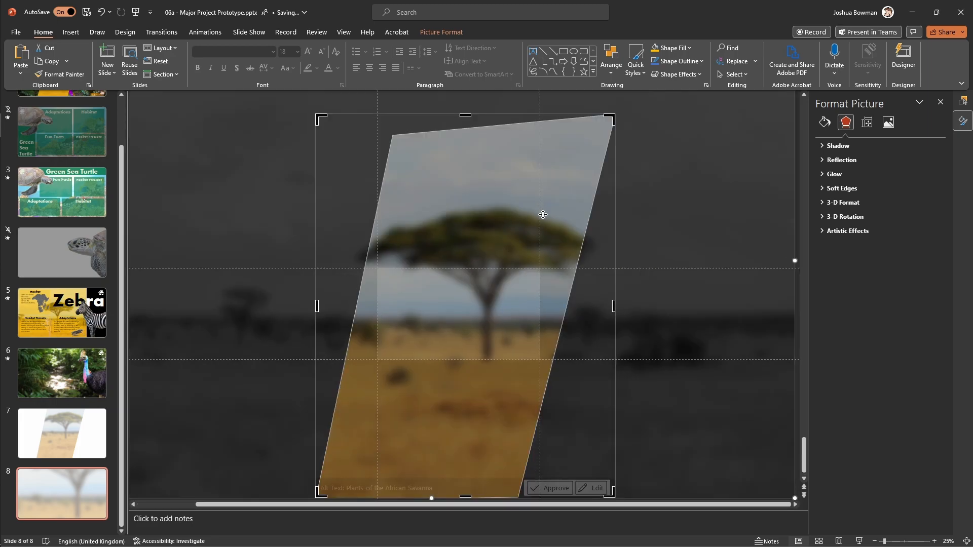
ctrl+scroll(543, 215, down, 2)
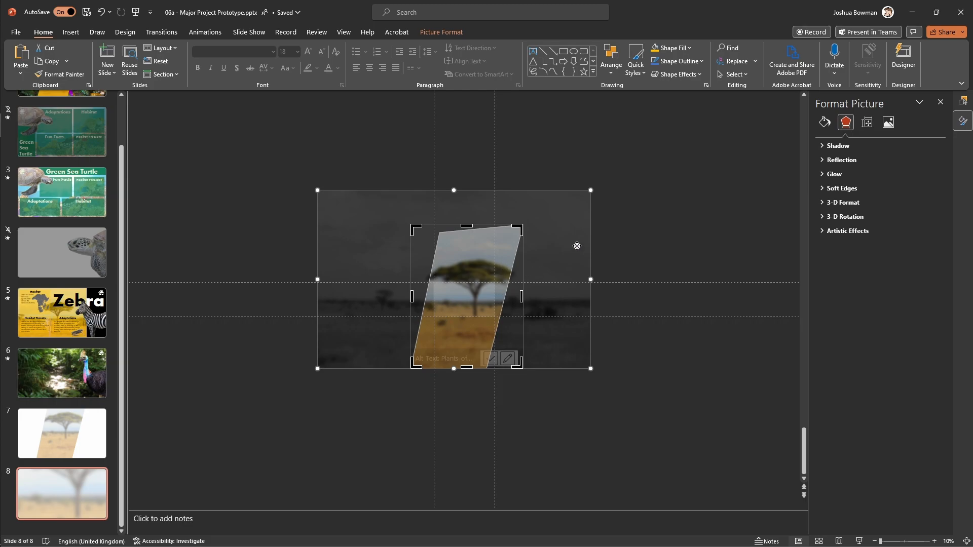